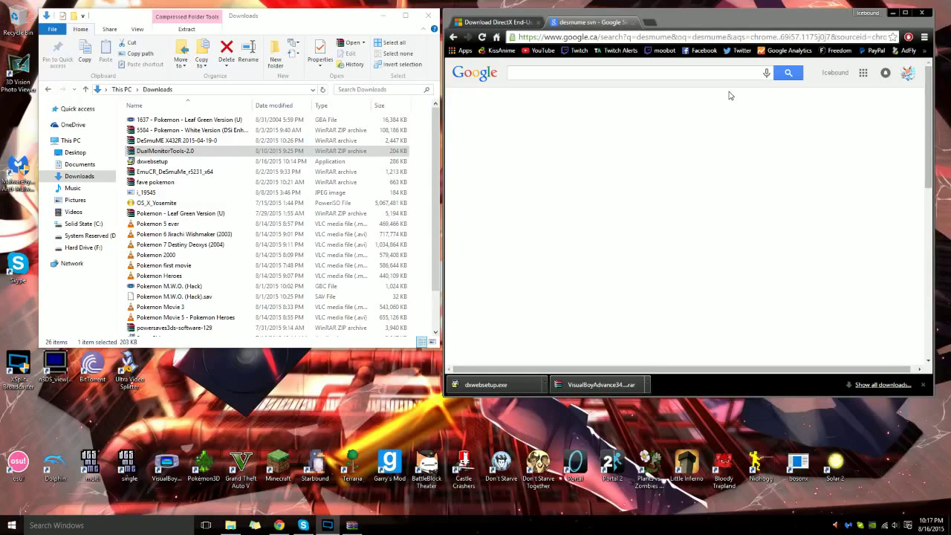
# Search Google for "desmume" and open the official DeSmuME website at desmume.org
pyautogui.click(616, 72)
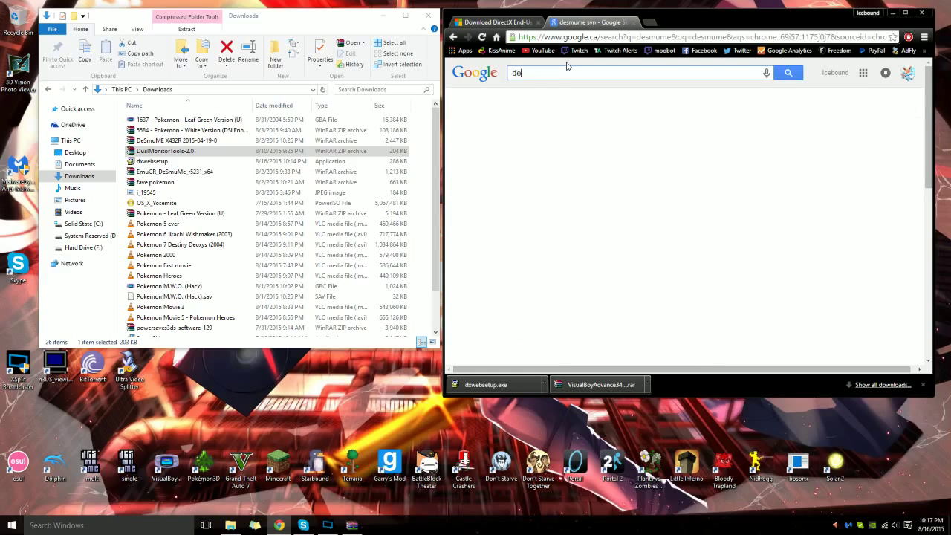
pyautogui.write('desmume')
pyautogui.press('Return')
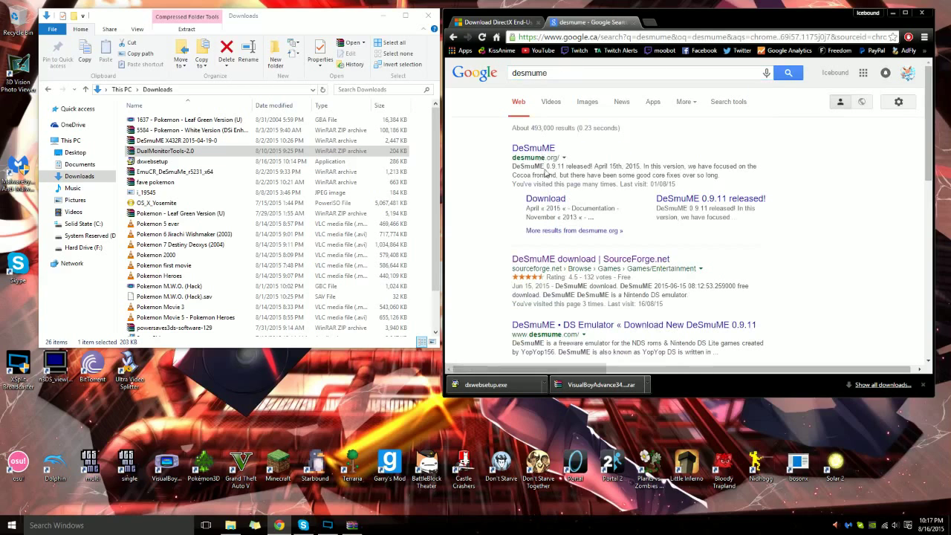
pyautogui.click(533, 148)
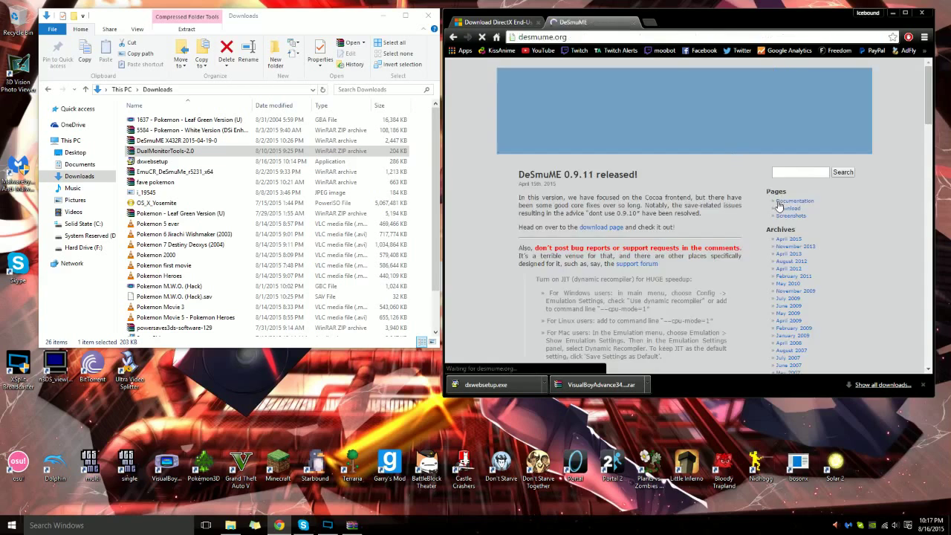
# Go to the DeSmuME download page and follow the shikaver01.webcrow.jp link for the Japanese X432R fork
pyautogui.scroll(-1, 847, 239)
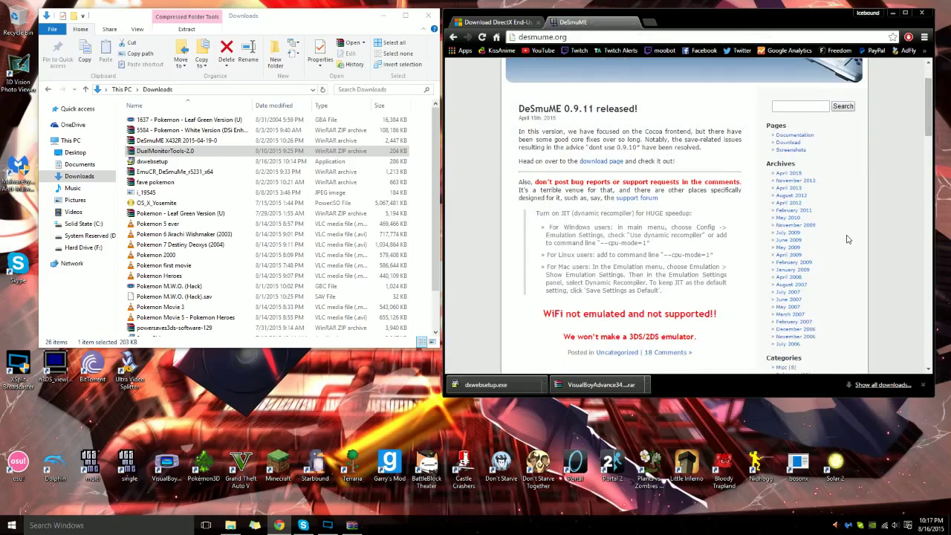
pyautogui.click(789, 143)
pyautogui.scroll(-2, 667, 222)
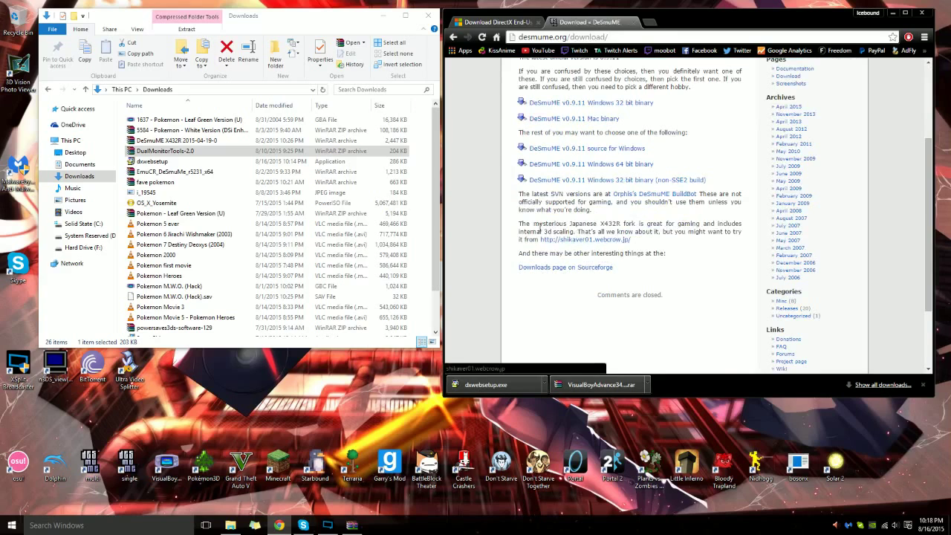
pyautogui.moveTo(529, 223); pyautogui.dragTo(657, 224)
pyautogui.click(598, 240)
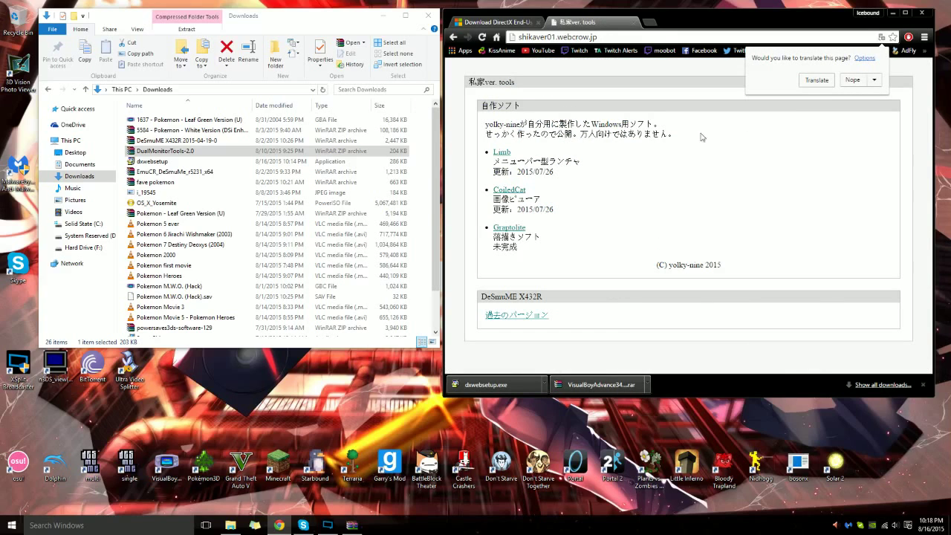
# Decline the page translation, open the DeSmuME X432R past versions page and download DeSmuME X432R 2015-04-19-0.7z
pyautogui.click(854, 80)
pyautogui.click(515, 316)
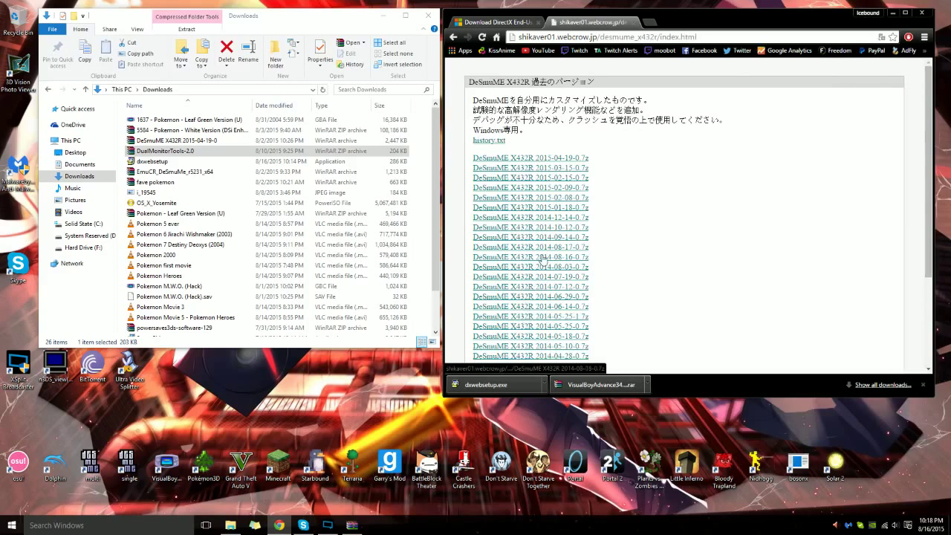
pyautogui.click(556, 160)
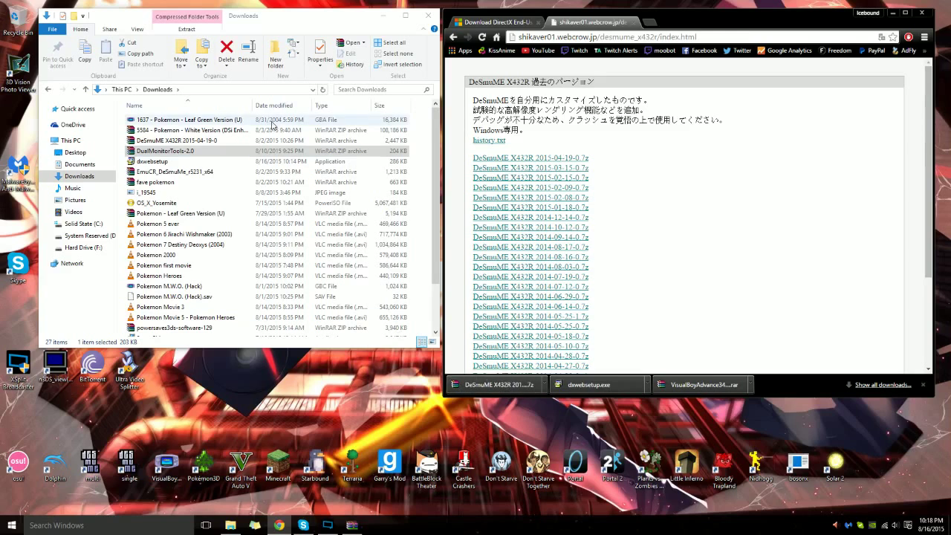
# Extract the DeSmuME X432R 2015-04-19-0 archive in Downloads into a folder of the same name
pyautogui.click(212, 182)
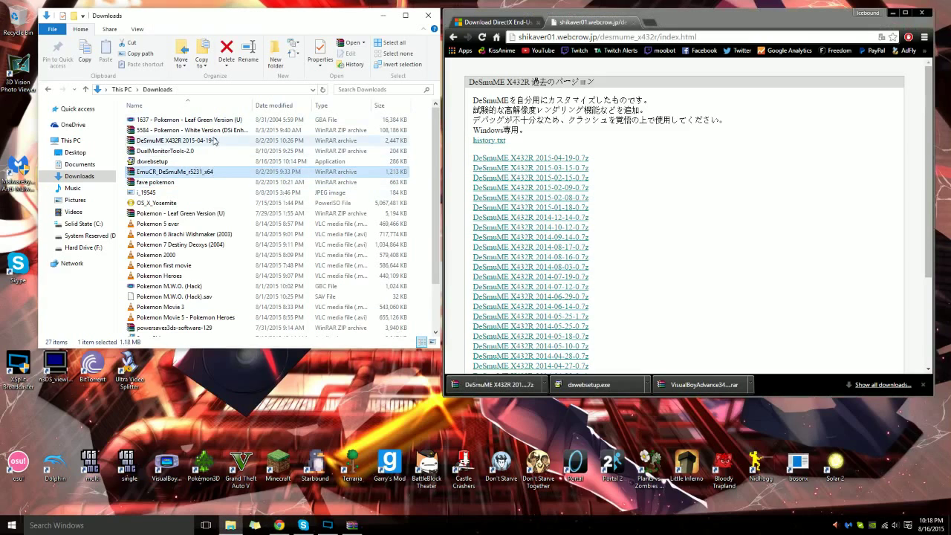
pyautogui.click(214, 140)
pyautogui.rightClick(240, 138)
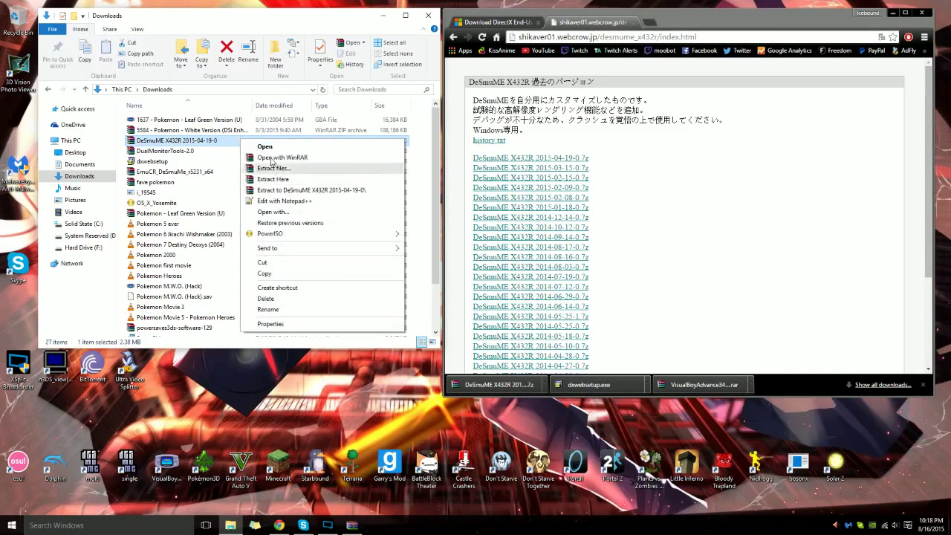
pyautogui.click(301, 190)
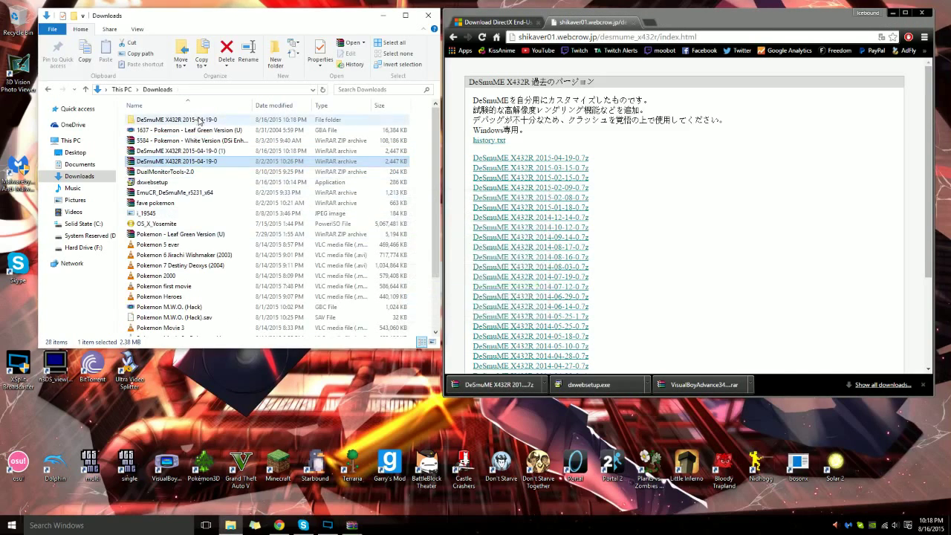
# Open the extracted DeSmuME X432R 2015-04-19-0 folder and examine its x64 and x86 applications
pyautogui.doubleClick(199, 120)
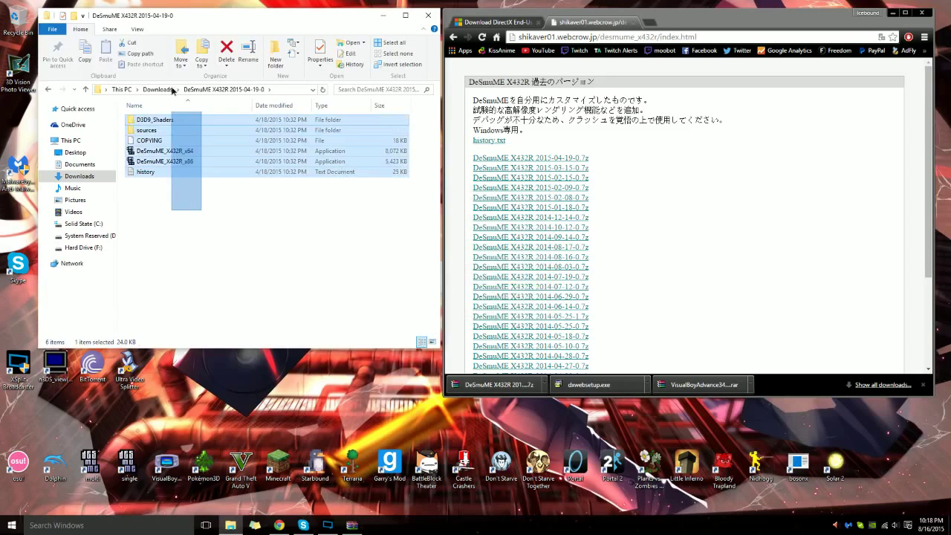
pyautogui.click(223, 153)
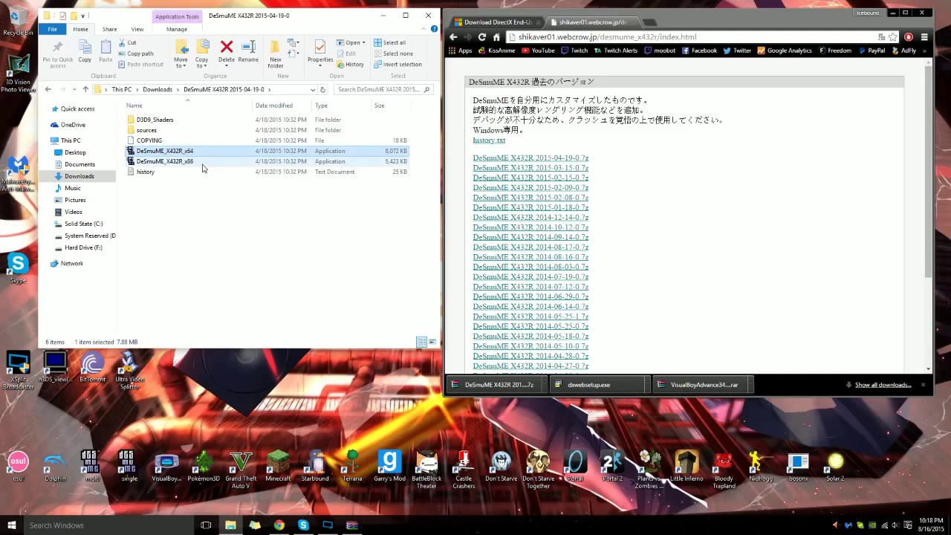
pyautogui.doubleClick(203, 168)
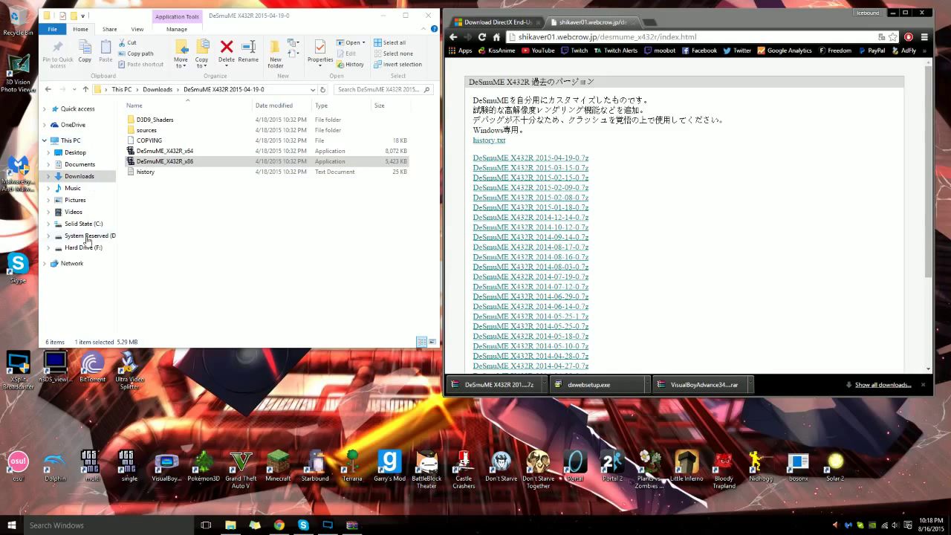
# Check the system type in the properties of This PC, and close the System window
pyautogui.rightClick(75, 141)
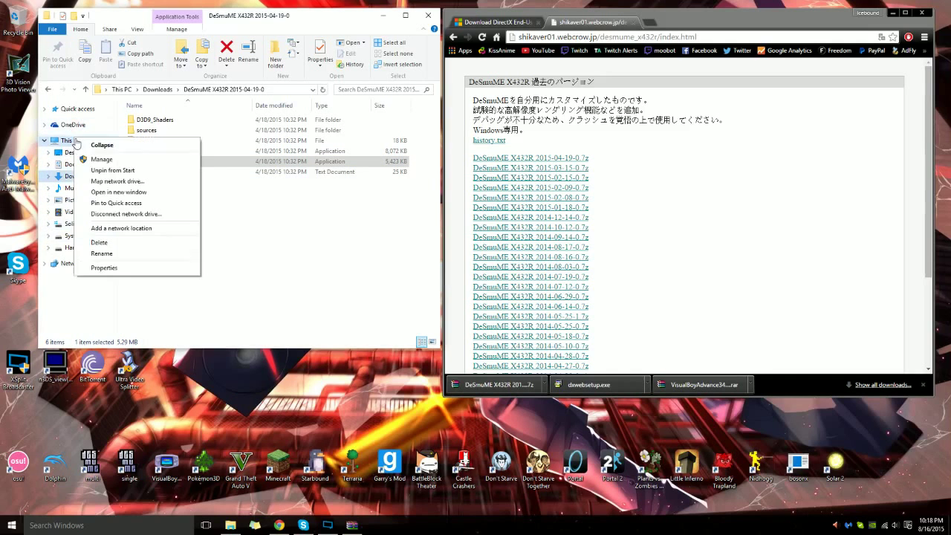
pyautogui.click(121, 268)
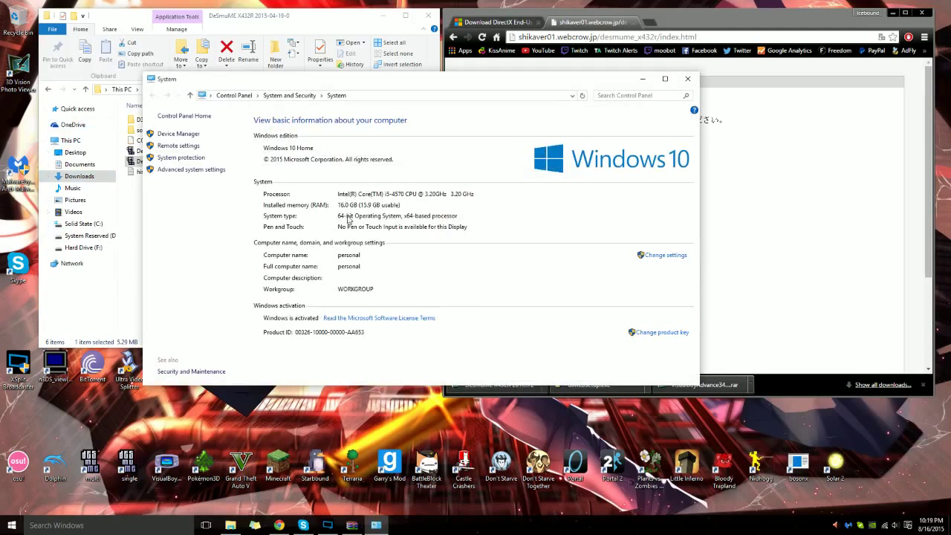
pyautogui.click(688, 78)
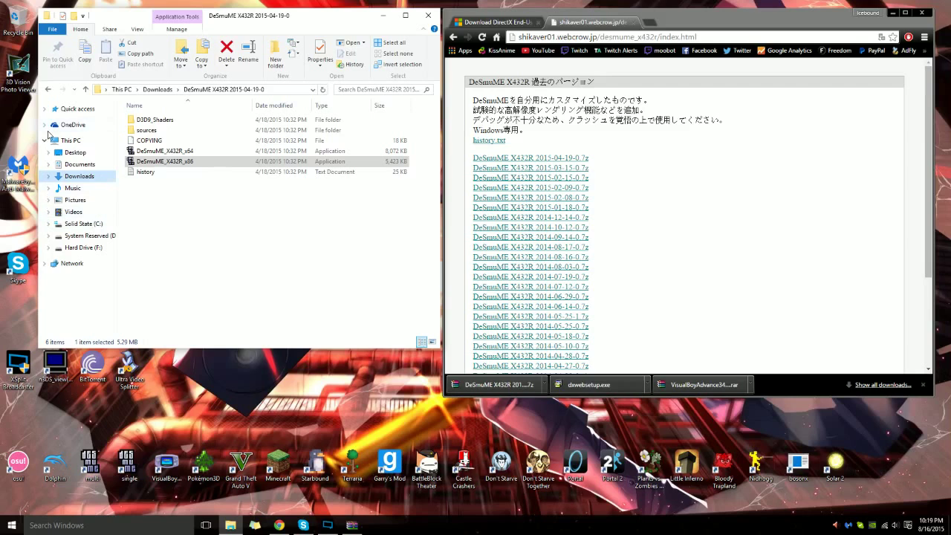
# Check the Solid State (C:) drive for the Program Files and Program Files (x86) folders
pyautogui.click(85, 224)
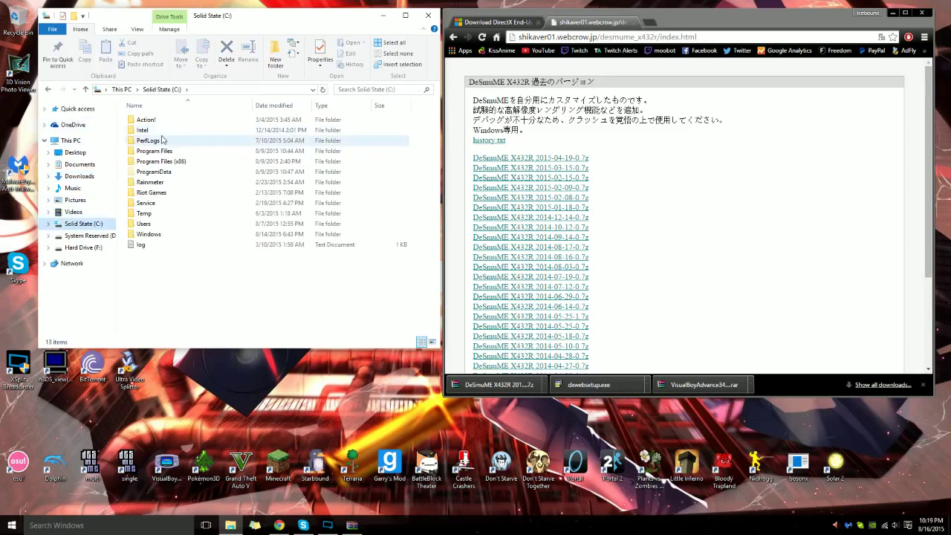
pyautogui.moveTo(207, 300); pyautogui.dragTo(206, 279)
pyautogui.click(167, 161)
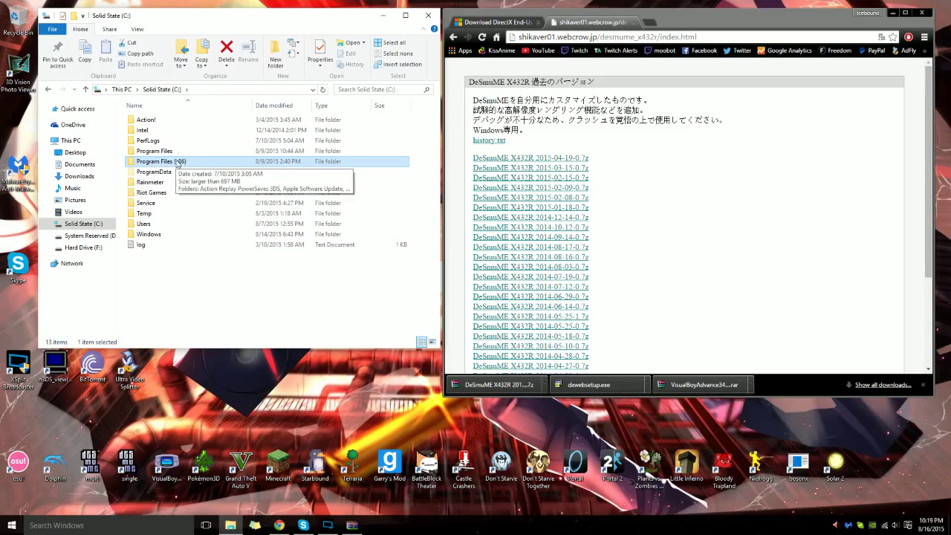
pyautogui.click(184, 152)
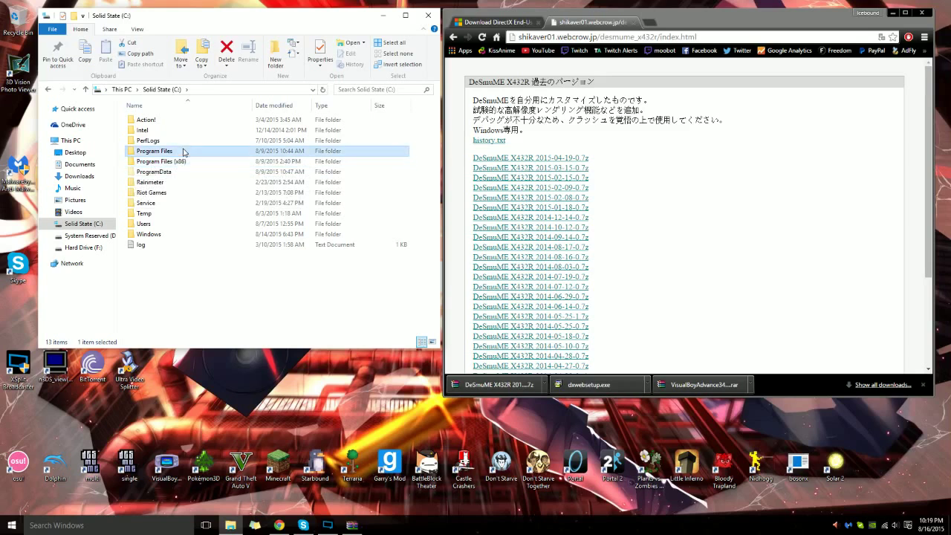
# Return to the extracted DeSmuME X432R 2015-04-19-0 folder in Downloads and launch DeSmuME_X432R_x64
pyautogui.click(82, 176)
pyautogui.doubleClick(200, 124)
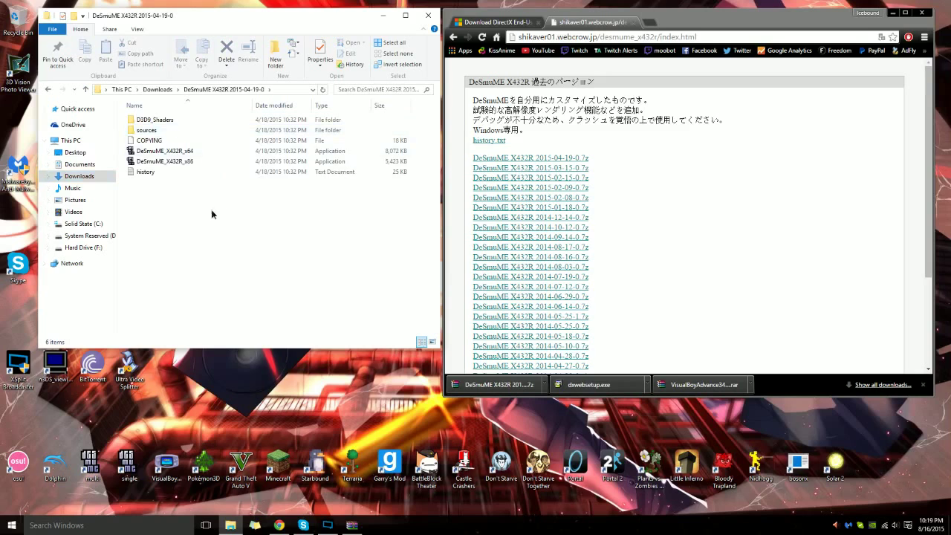
pyautogui.doubleClick(200, 151)
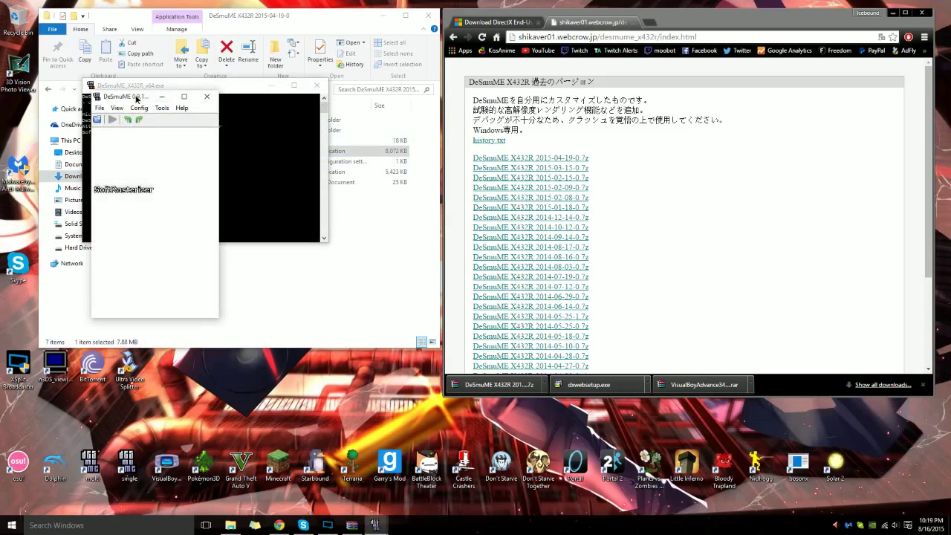
# Move the emulator window clear of its console, view the Open ROM dialog and close it without choosing a file
pyautogui.moveTo(139, 100); pyautogui.dragTo(213, 87)
pyautogui.click(178, 99)
pyautogui.click(196, 109)
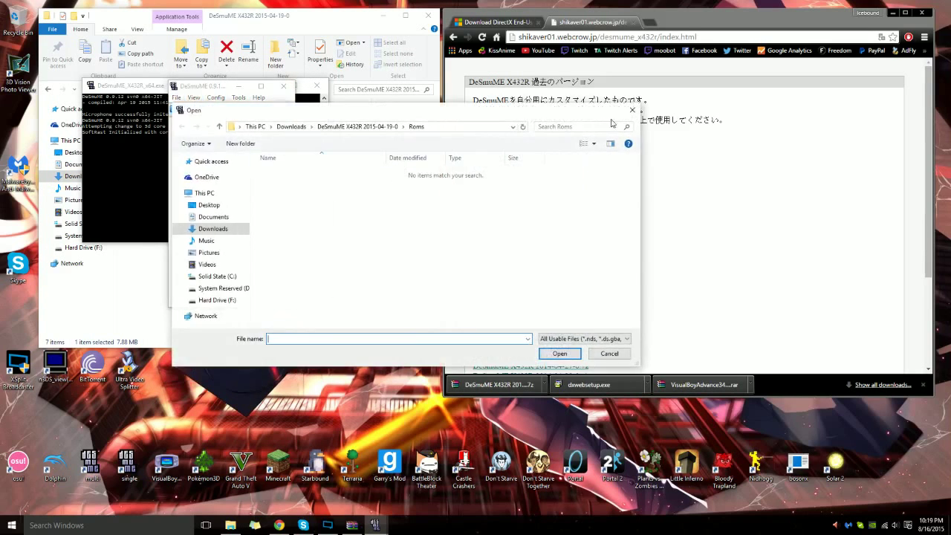
pyautogui.click(633, 110)
# Set the emulator's LCDs layout to Horizontal
pyautogui.click(177, 98)
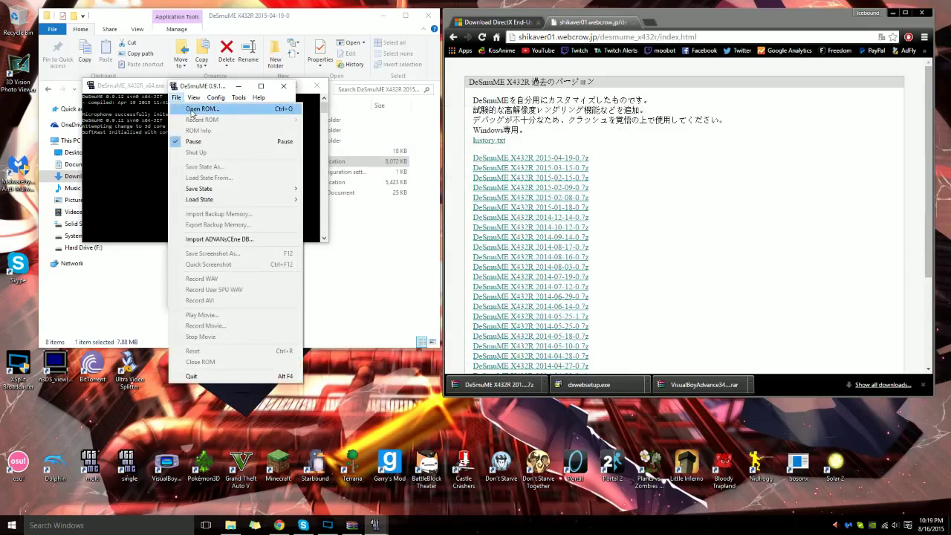
pyautogui.moveTo(197, 103)
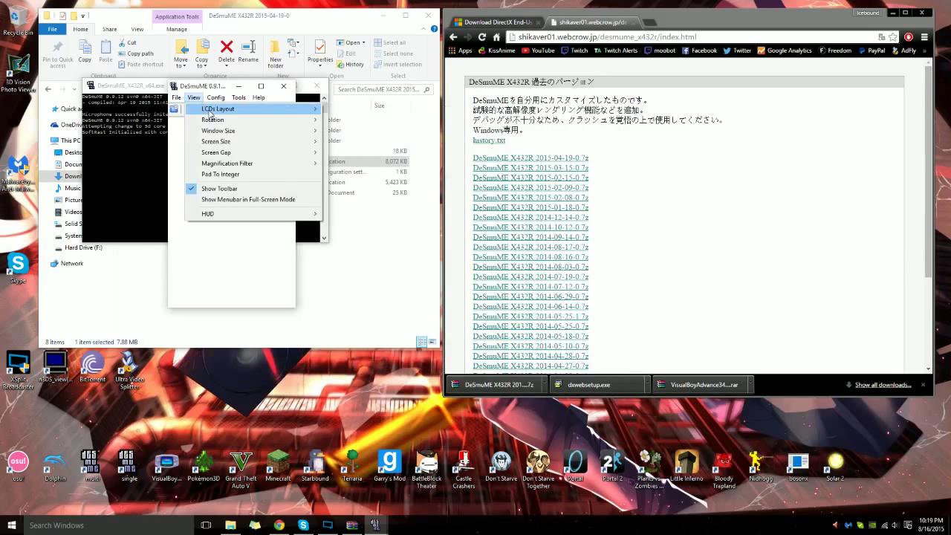
pyautogui.click(357, 121)
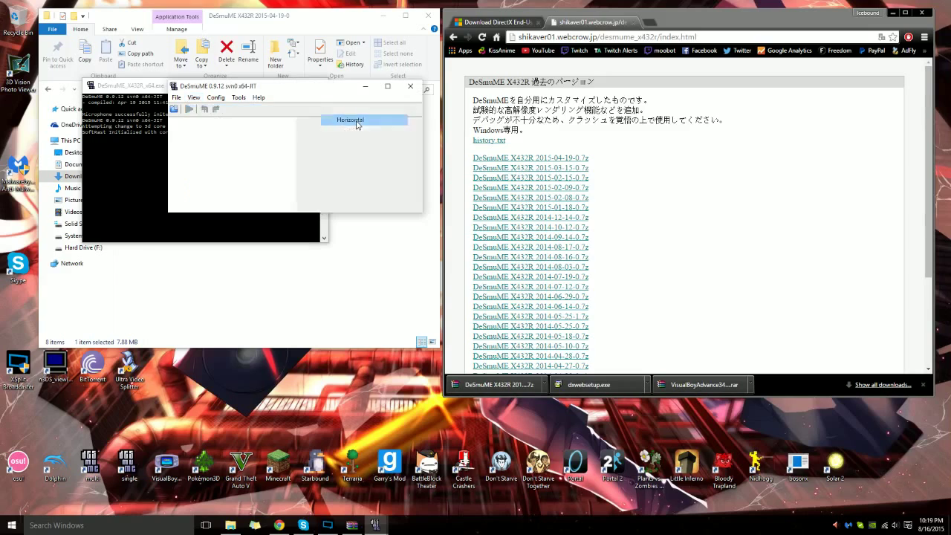
# Review the emulator's LCDs layout options and set the window size to 2.5x
pyautogui.click(214, 98)
pyautogui.moveTo(195, 97)
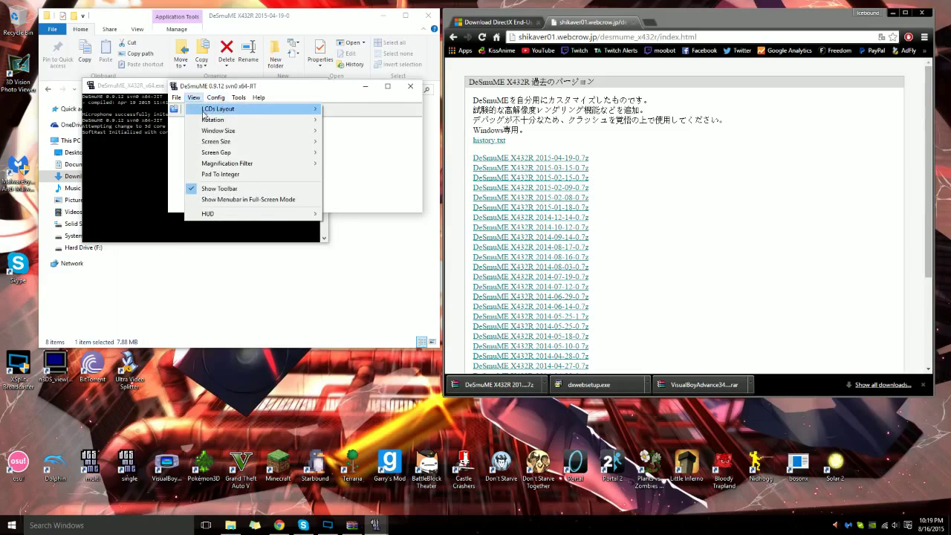
pyautogui.moveTo(223, 110)
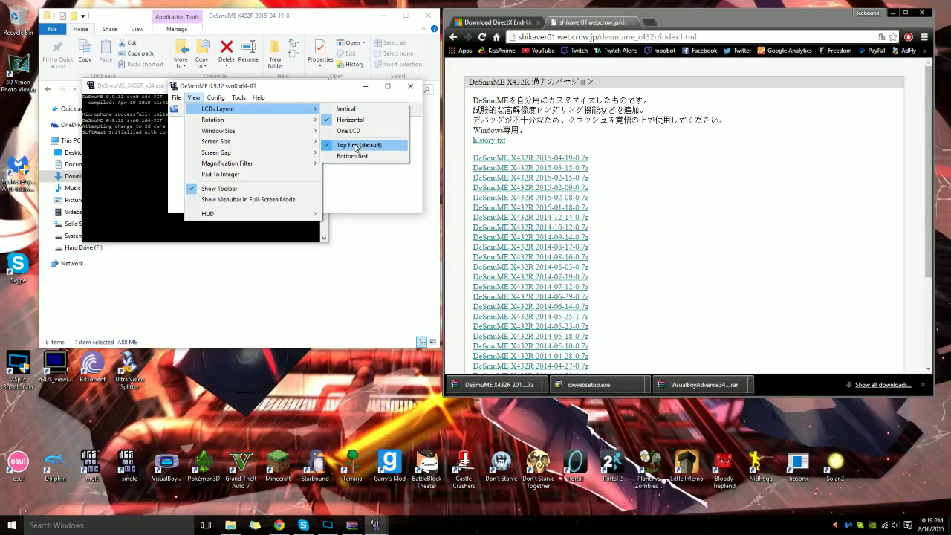
pyautogui.moveTo(291, 123)
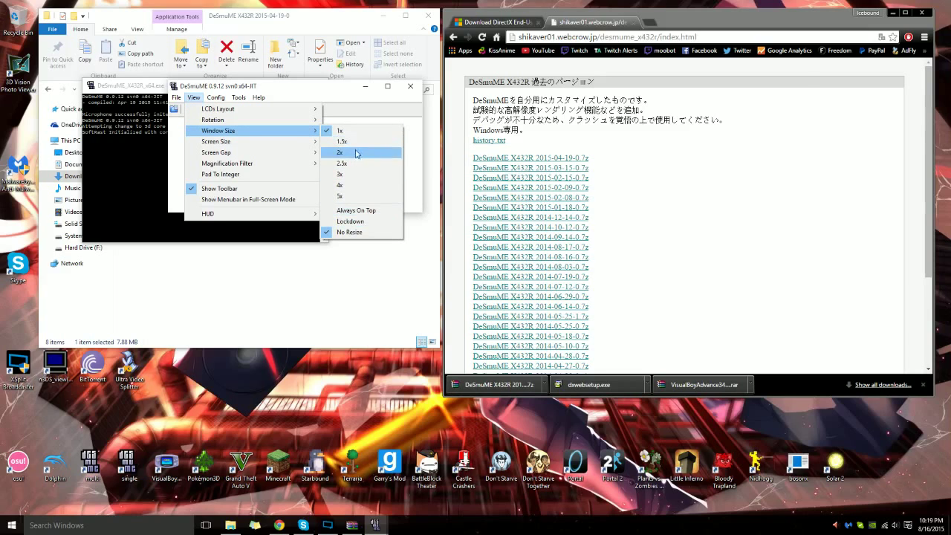
pyautogui.click(358, 163)
# Review the screen size, screen gap and magnification filter options, and hide the emulator's toolbar
pyautogui.click(193, 98)
pyautogui.moveTo(238, 131)
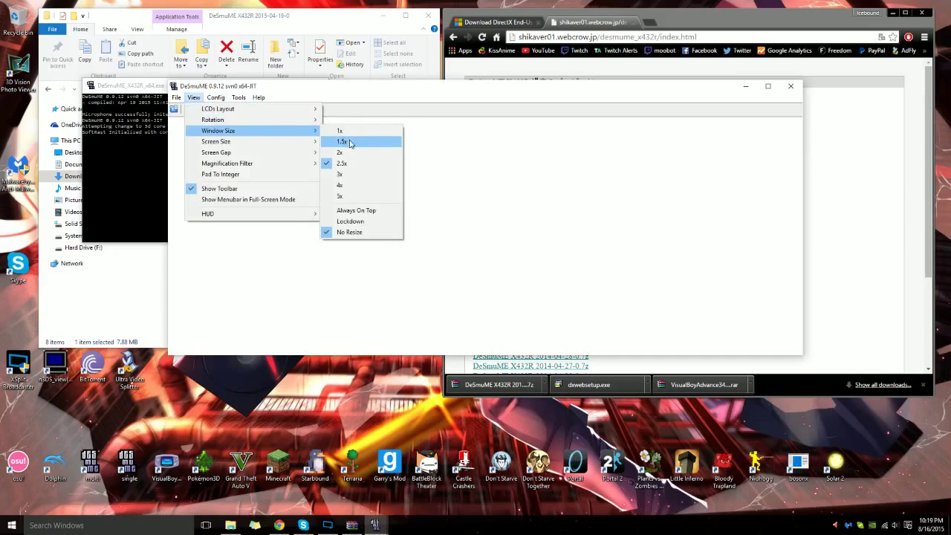
pyautogui.moveTo(307, 145)
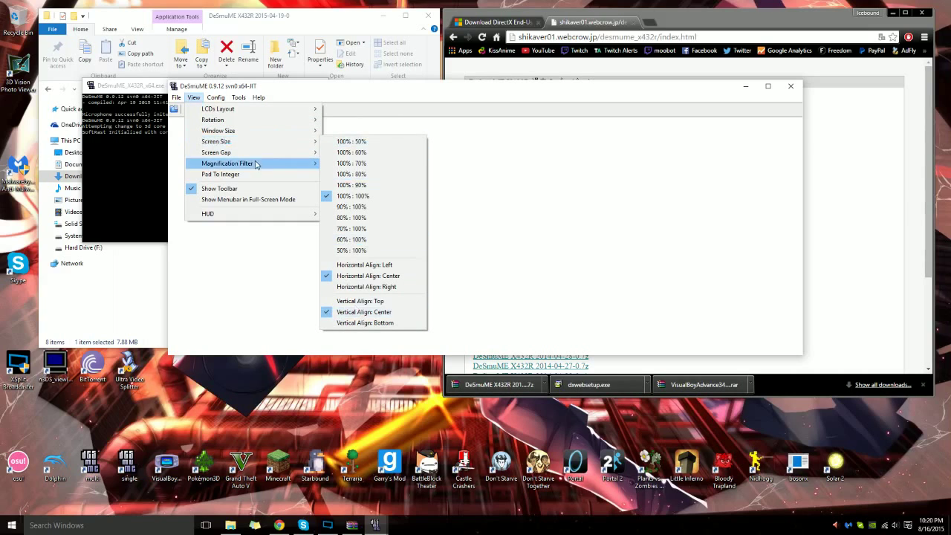
pyautogui.moveTo(272, 153)
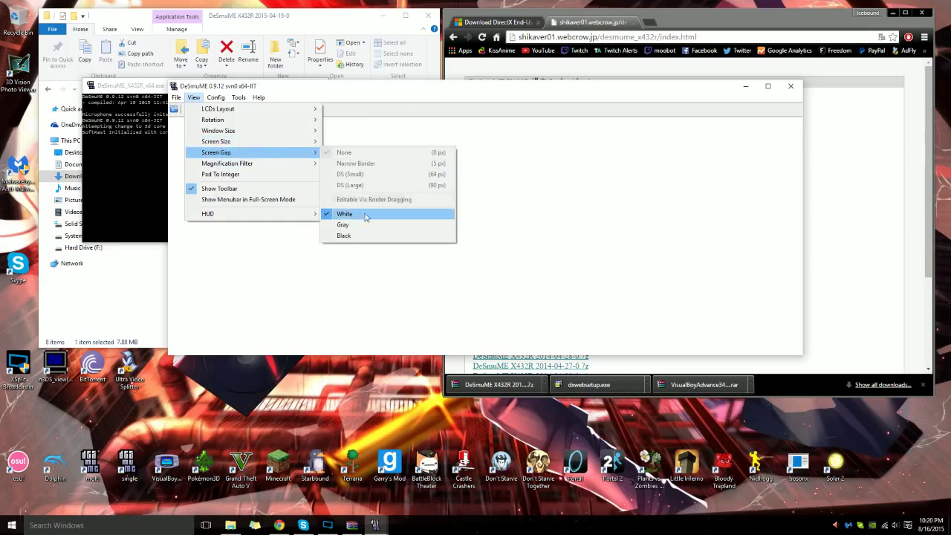
pyautogui.moveTo(311, 171)
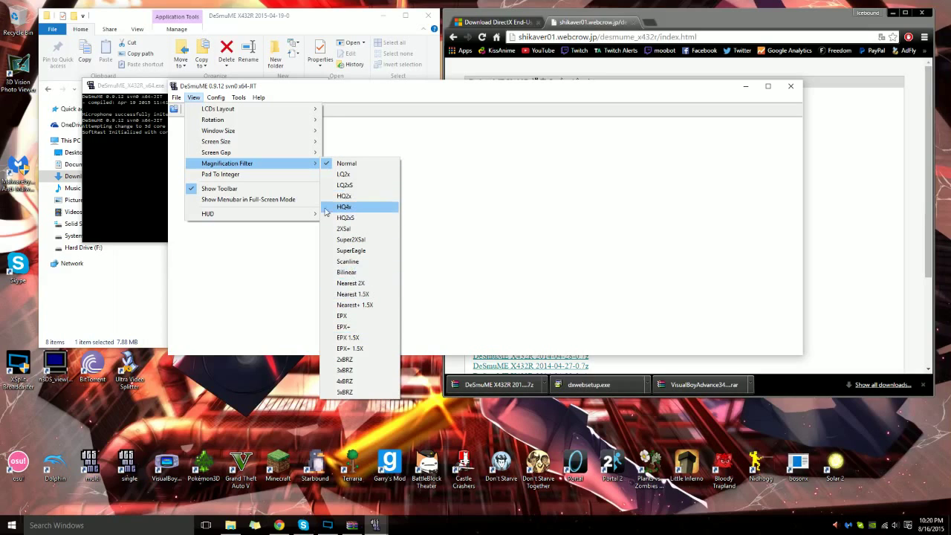
pyautogui.click(280, 189)
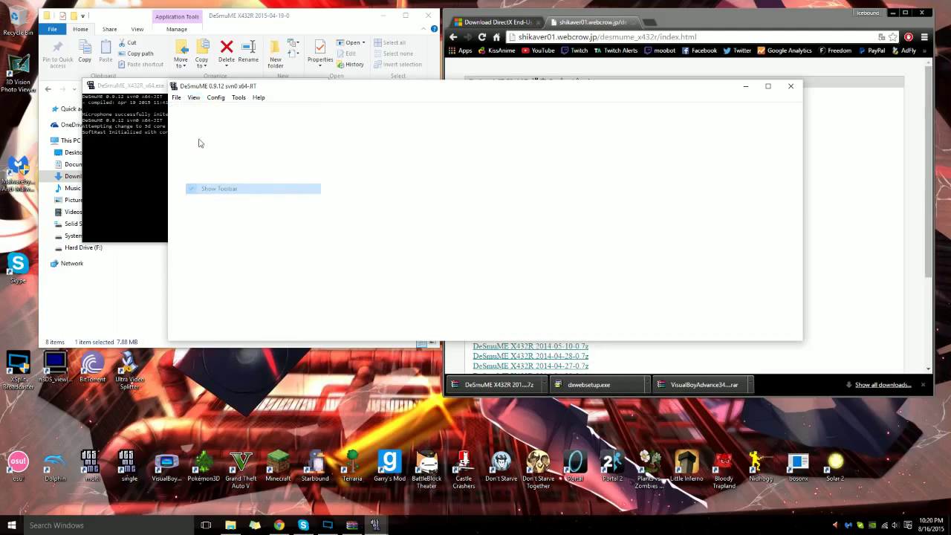
# Review the emulator's view, tools and configuration options, including the frame skip choices
pyautogui.click(193, 97)
pyautogui.moveTo(257, 214)
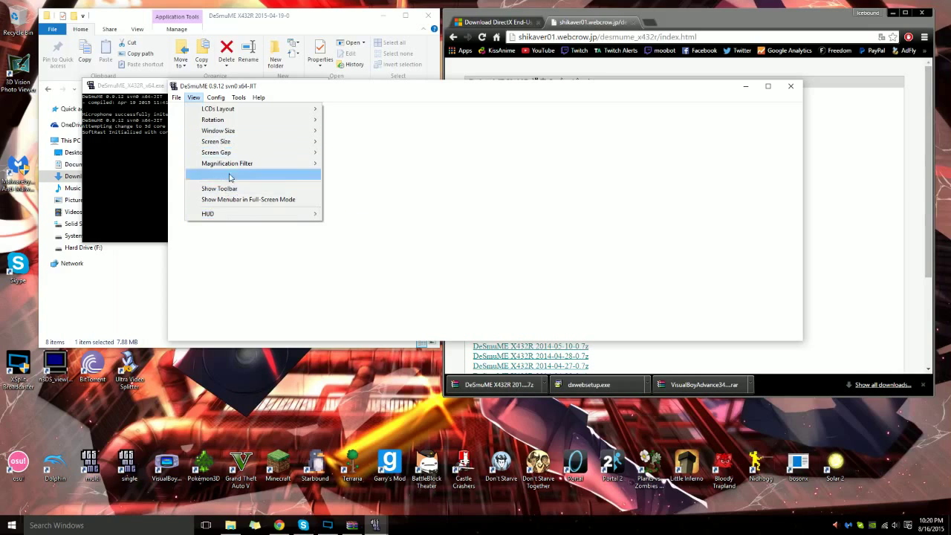
pyautogui.click(216, 97)
pyautogui.click(239, 98)
pyautogui.click(239, 97)
pyautogui.click(215, 97)
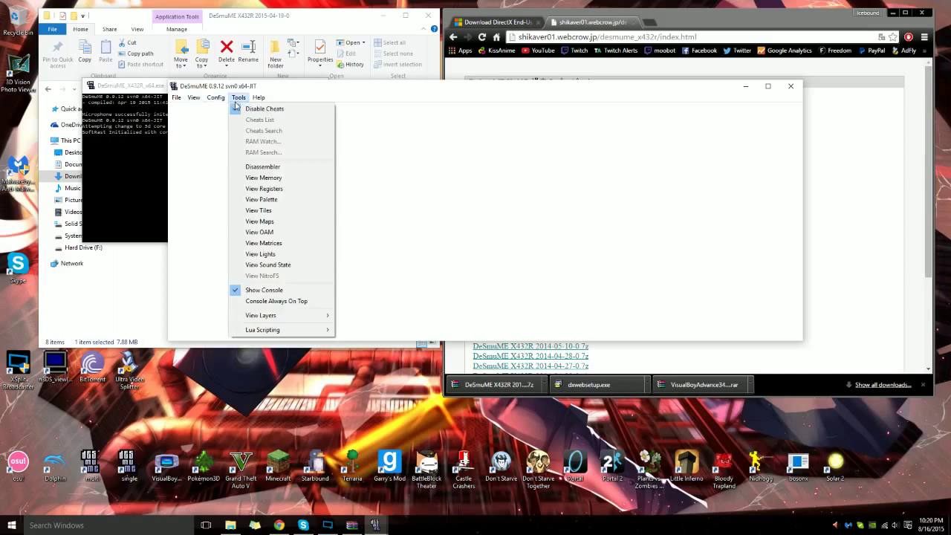
pyautogui.click(239, 100)
pyautogui.click(238, 100)
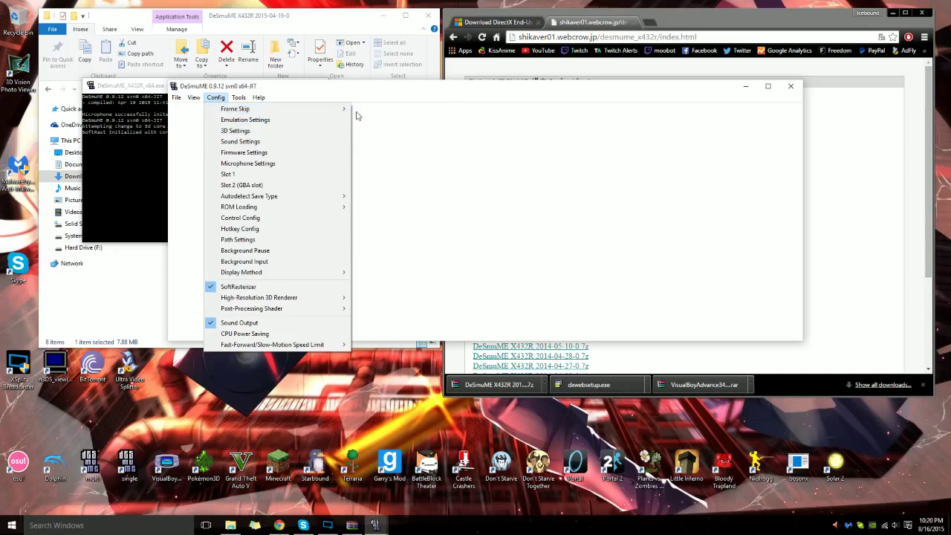
pyautogui.moveTo(314, 110)
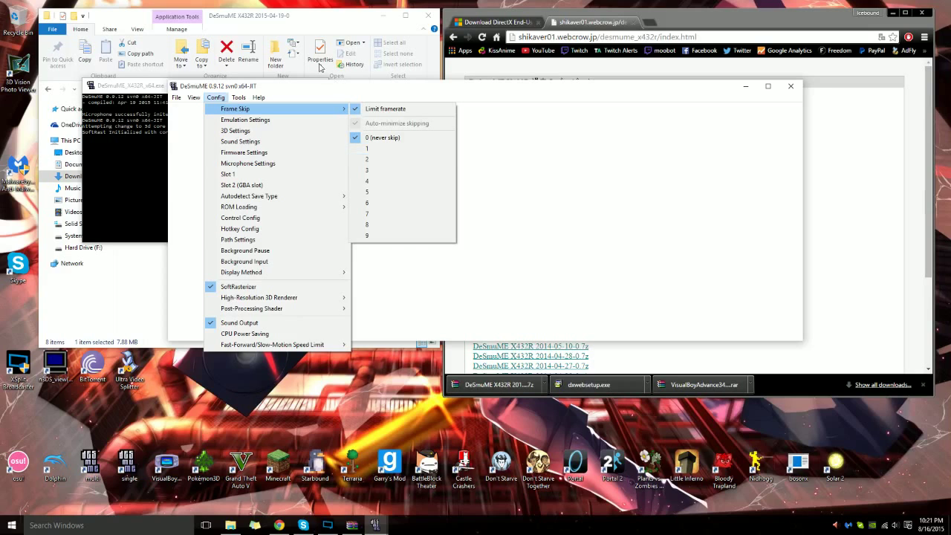
# Enable the dynamic recompiler with a block size of 1 in the emulation settings
pyautogui.click(308, 120)
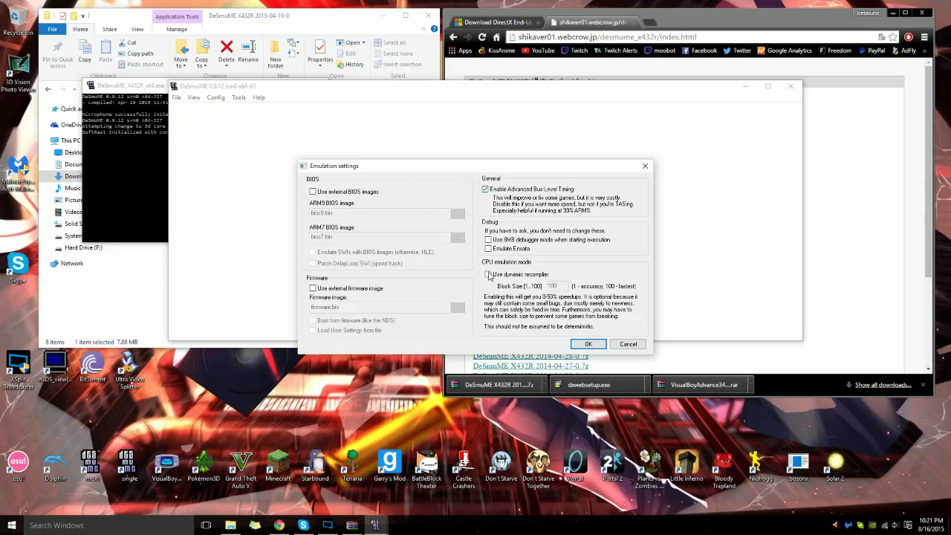
pyautogui.click(488, 275)
pyautogui.click(554, 286)
pyautogui.doubleClick(553, 286)
pyautogui.write('1')
pyautogui.click(586, 345)
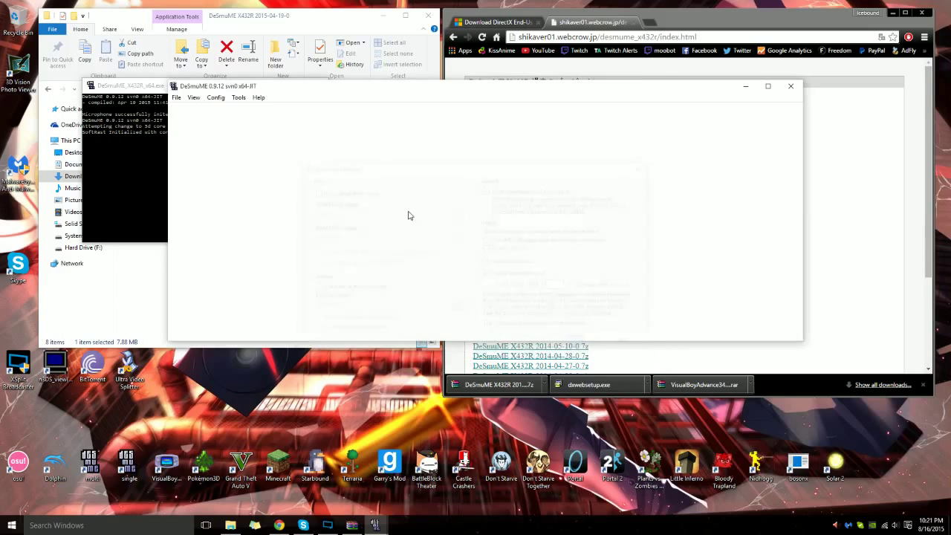
# View the emulator's sound settings and close them without making changes
pyautogui.click(217, 97)
pyautogui.click(257, 141)
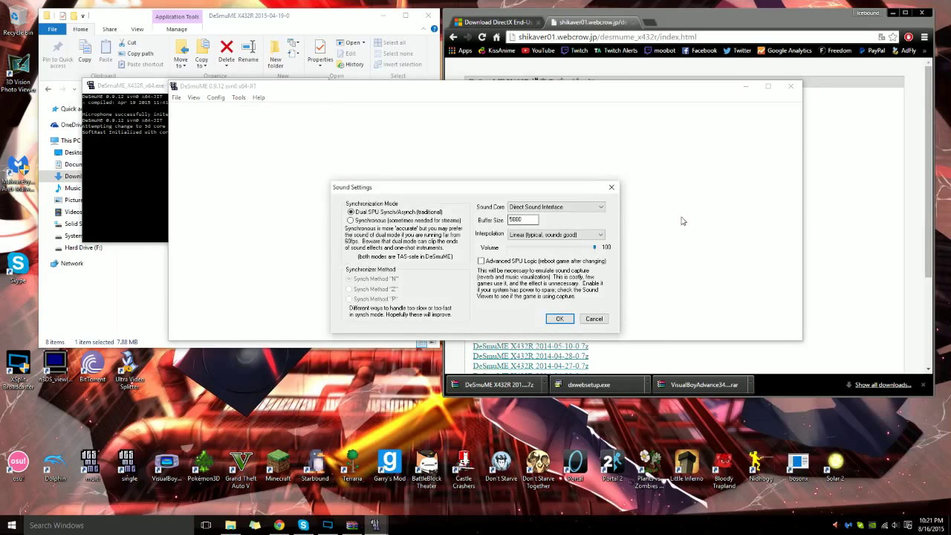
pyautogui.click(611, 187)
# Apply the 3D settings with the SoftRasterizer renderer, leaving edge marking and anti-aliasing turned off
pyautogui.click(216, 98)
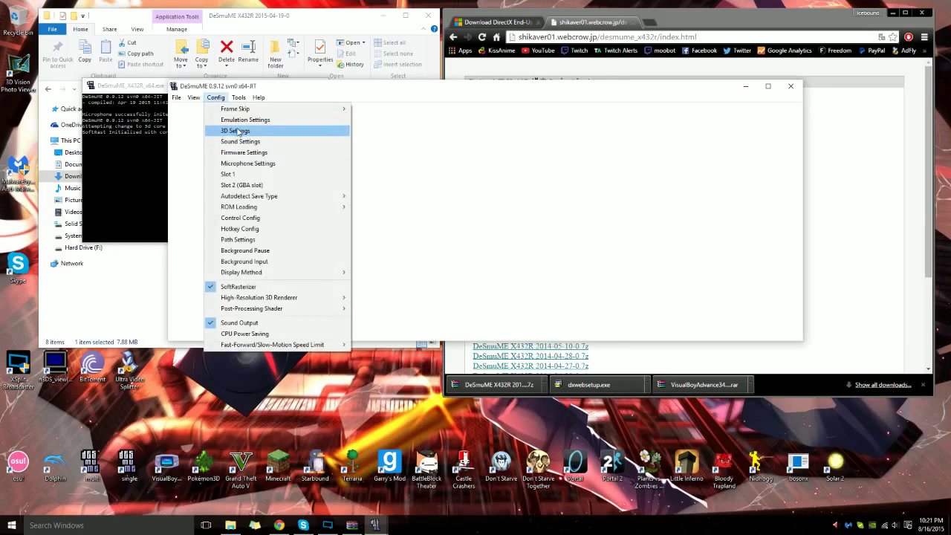
pyautogui.click(237, 132)
pyautogui.moveTo(253, 116); pyautogui.dragTo(464, 118)
pyautogui.click(402, 192)
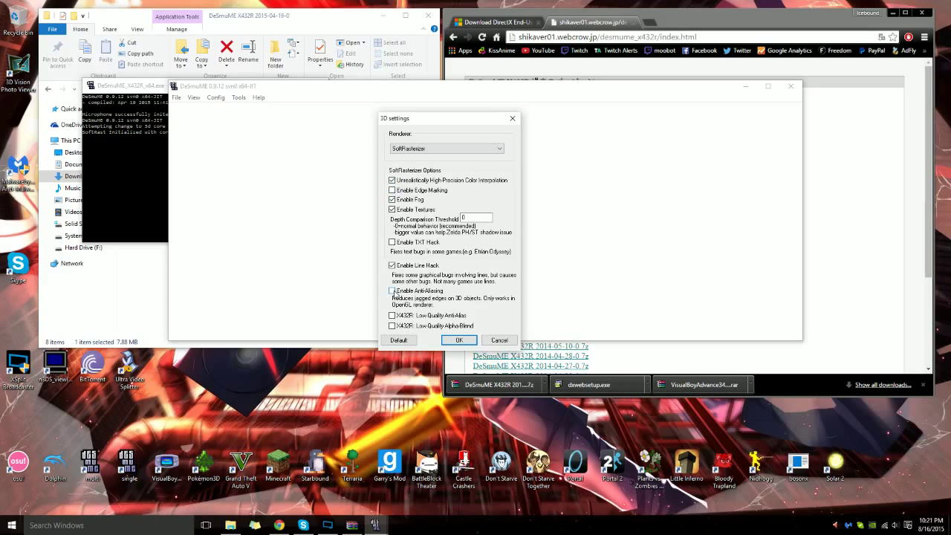
pyautogui.click(392, 292)
pyautogui.click(398, 291)
pyautogui.moveTo(459, 122); pyautogui.dragTo(493, 114)
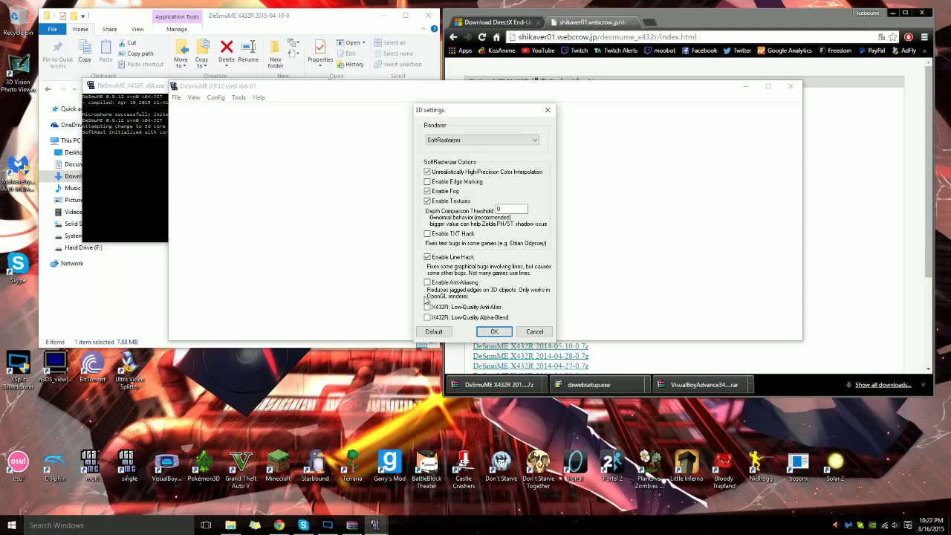
pyautogui.click(491, 331)
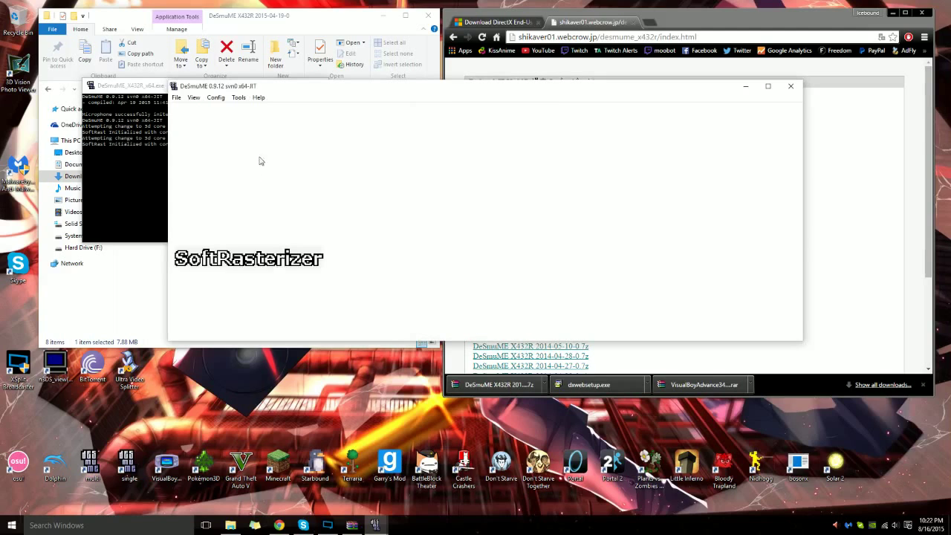
# View the emulator's firmware settings and close them without making changes
pyautogui.click(216, 97)
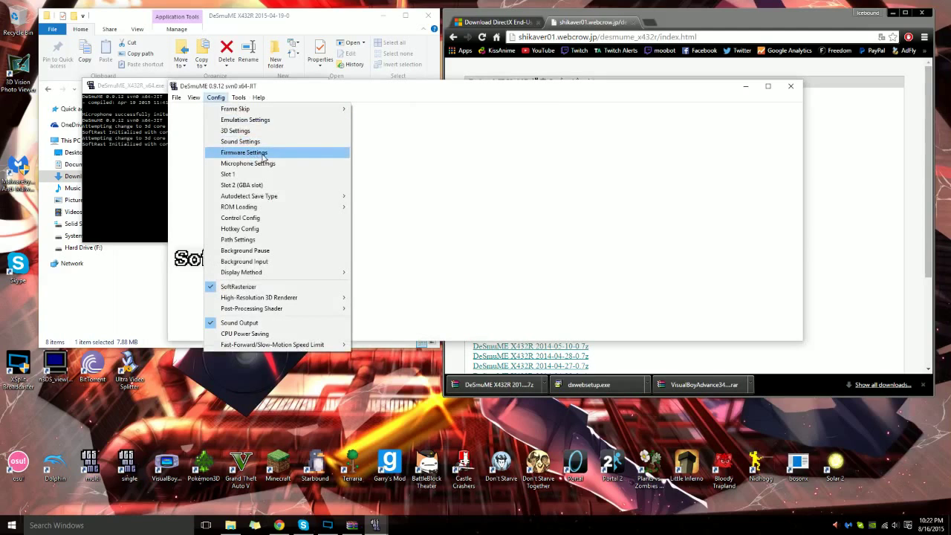
pyautogui.click(244, 152)
pyautogui.click(527, 197)
# Map START to Enter and SELECT to Backspace in the control configuration
pyautogui.click(216, 98)
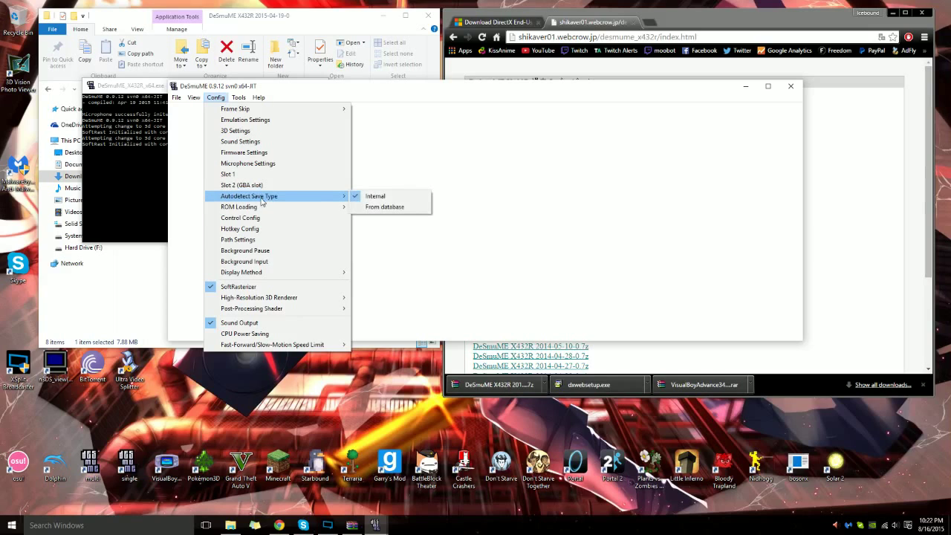
pyautogui.moveTo(266, 209)
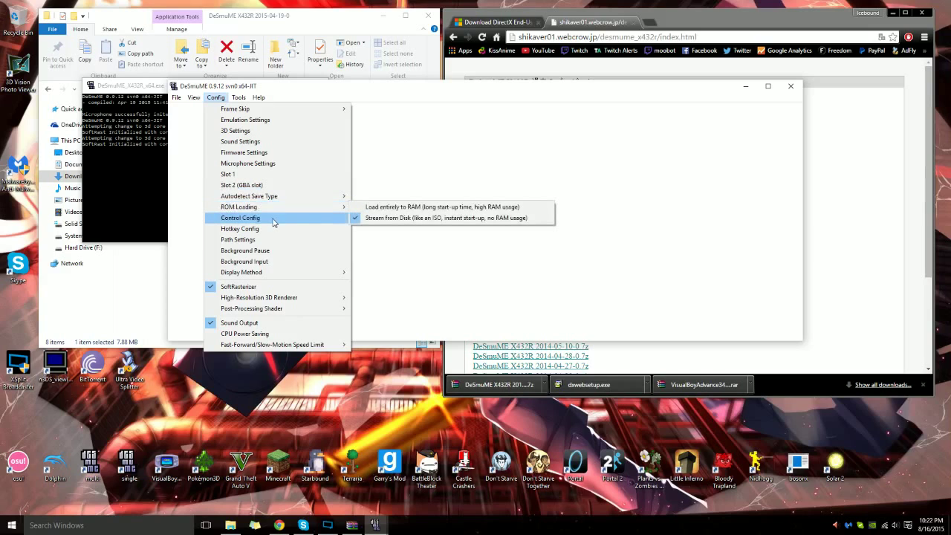
pyautogui.click(272, 217)
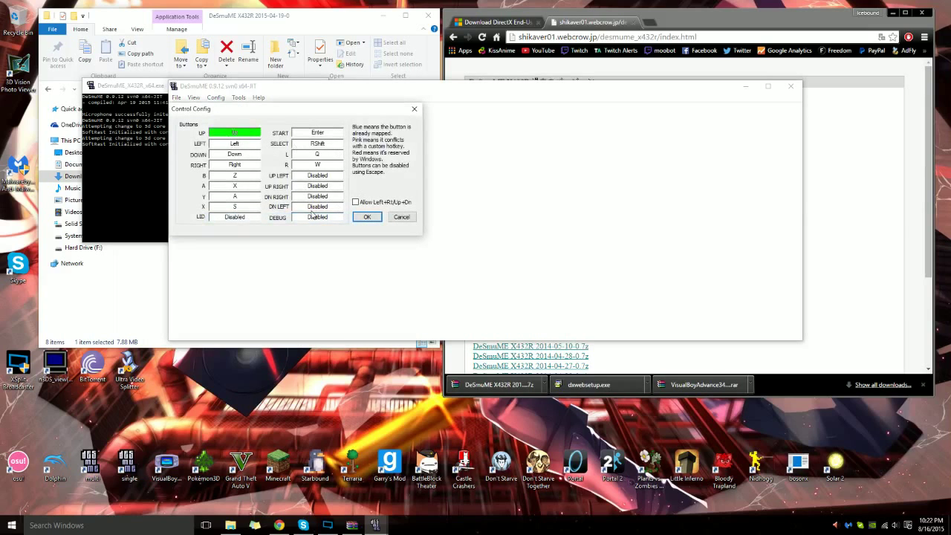
pyautogui.click(321, 133)
pyautogui.click(321, 133)
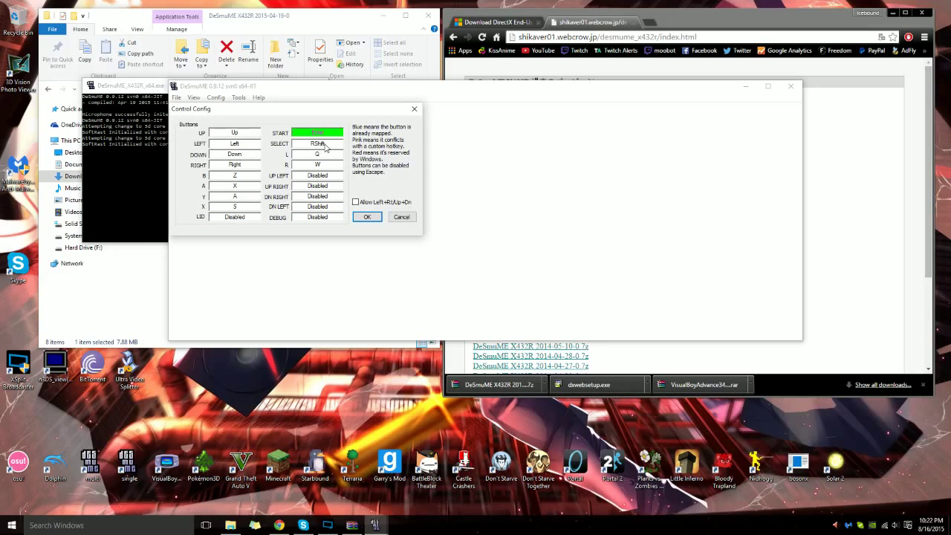
pyautogui.press('BackSpace')
pyautogui.press('BackSpace')
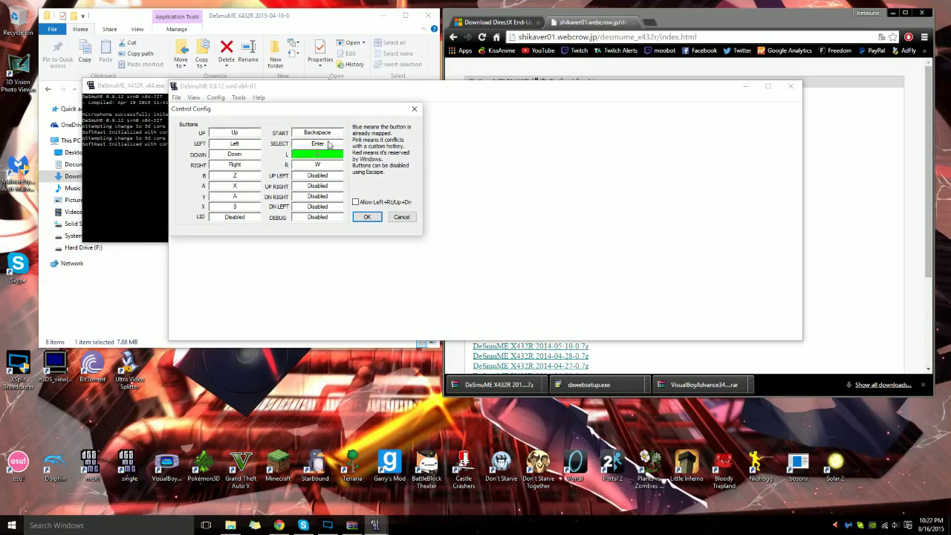
pyautogui.click(332, 134)
pyautogui.press('Return')
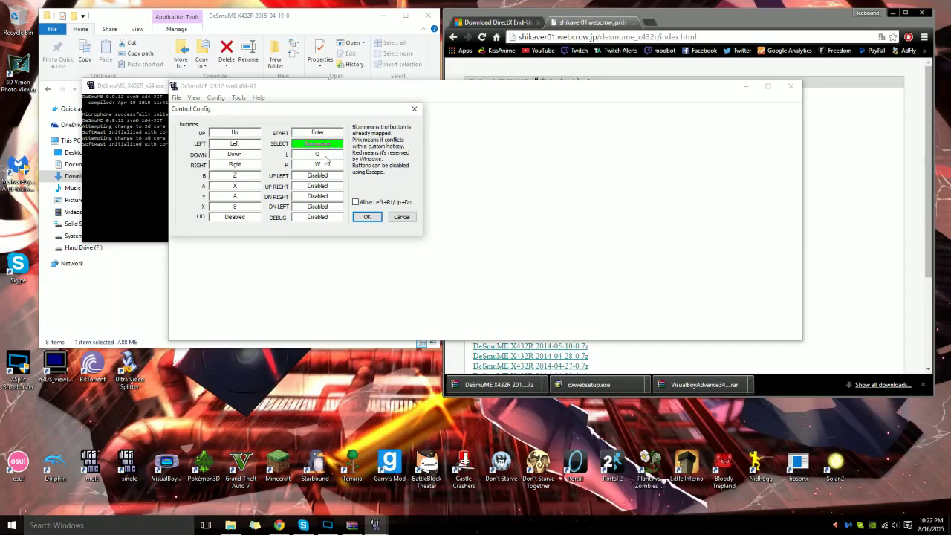
pyautogui.click(367, 217)
# Assign N to the Frame Advance hotkey in the hotkey configuration
pyautogui.click(215, 97)
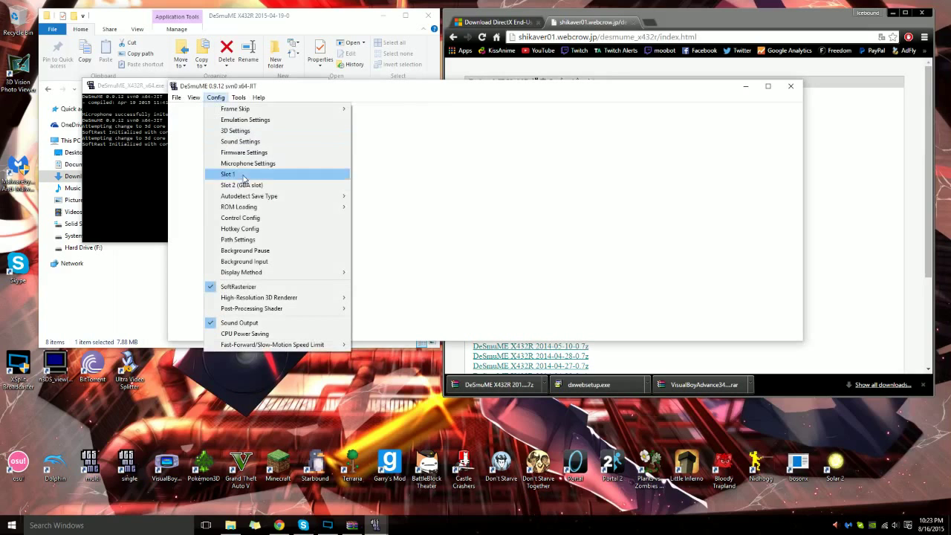
pyautogui.click(271, 230)
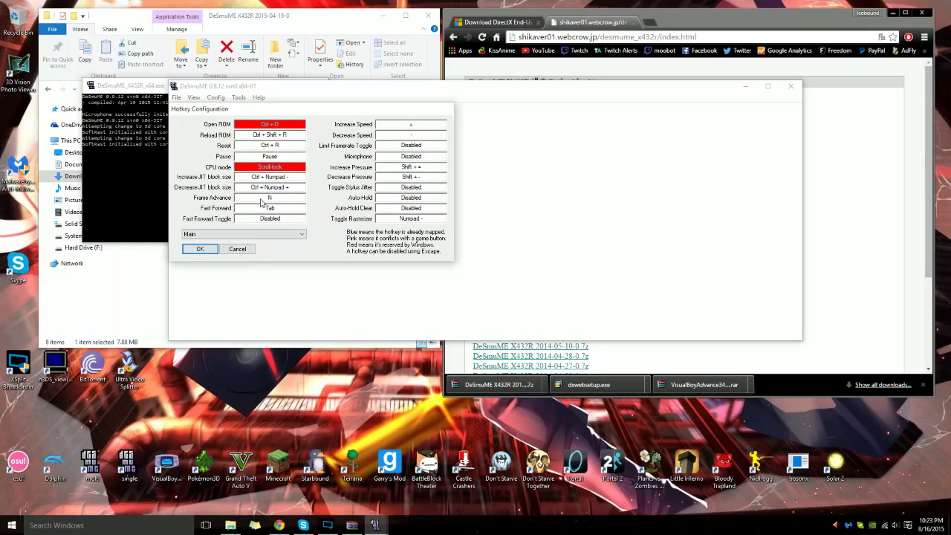
pyautogui.click(262, 199)
pyautogui.press('n')
pyautogui.click(199, 249)
# Review the display method, emulation settings and post-processing shader options without changing them
pyautogui.click(214, 97)
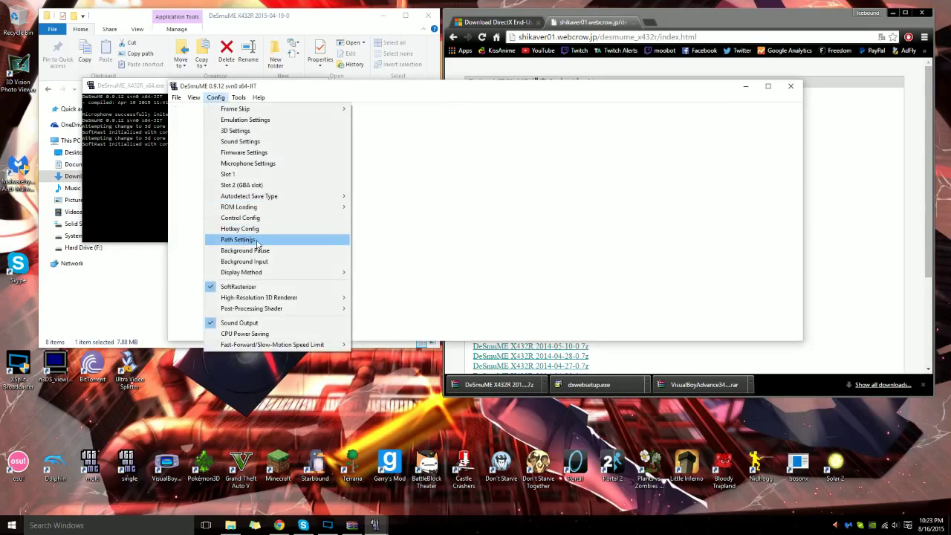
pyautogui.moveTo(274, 273)
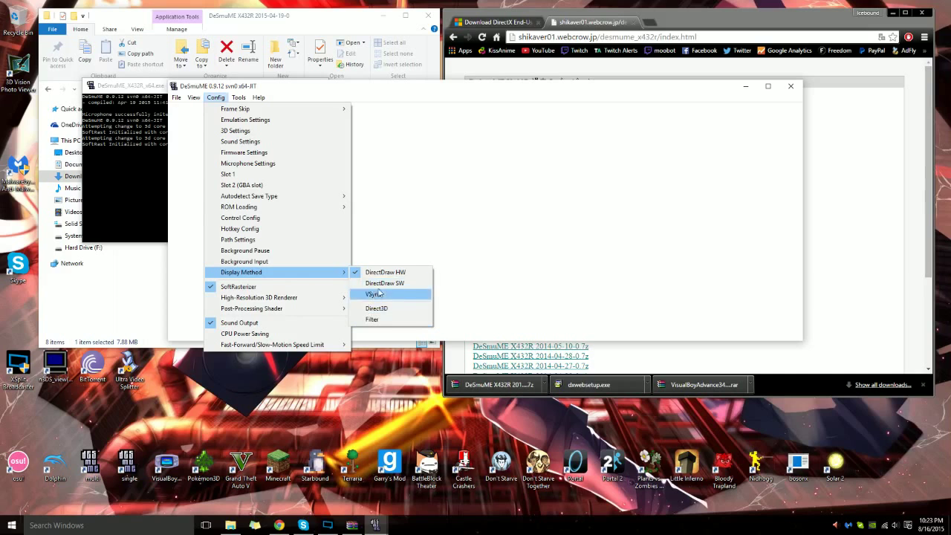
pyautogui.click(270, 121)
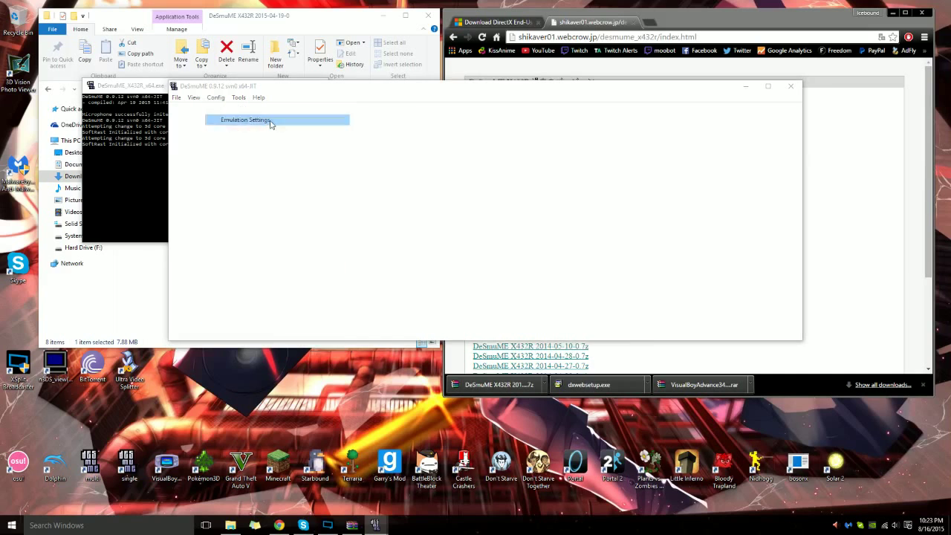
pyautogui.click(649, 159)
pyautogui.click(215, 98)
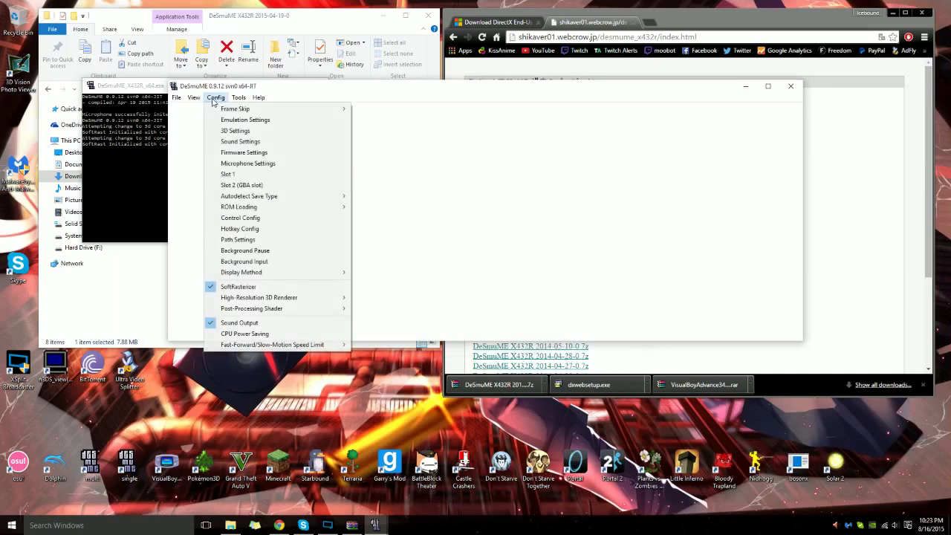
pyautogui.moveTo(278, 311)
pyautogui.click(189, 117)
# Set the emulator's magnification filter to 3xBRZ
pyautogui.click(193, 99)
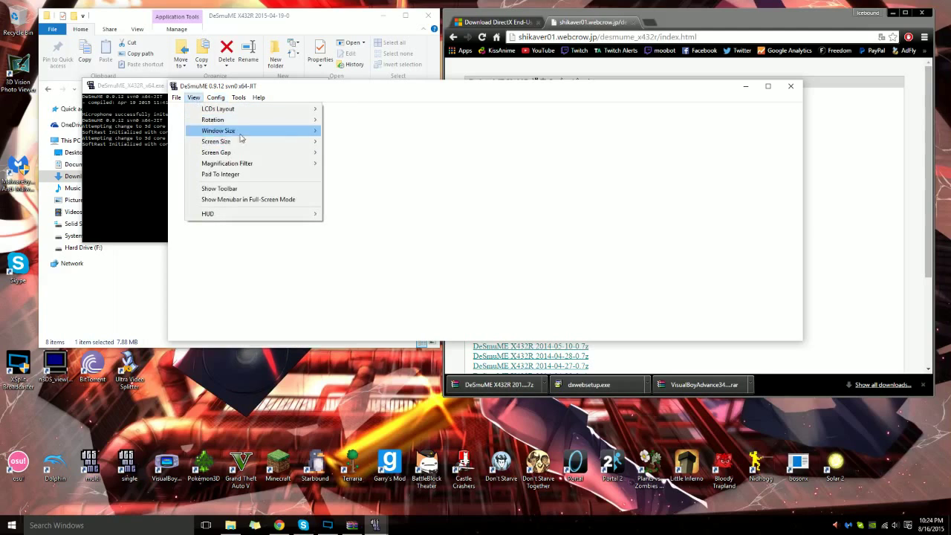
pyautogui.moveTo(249, 165)
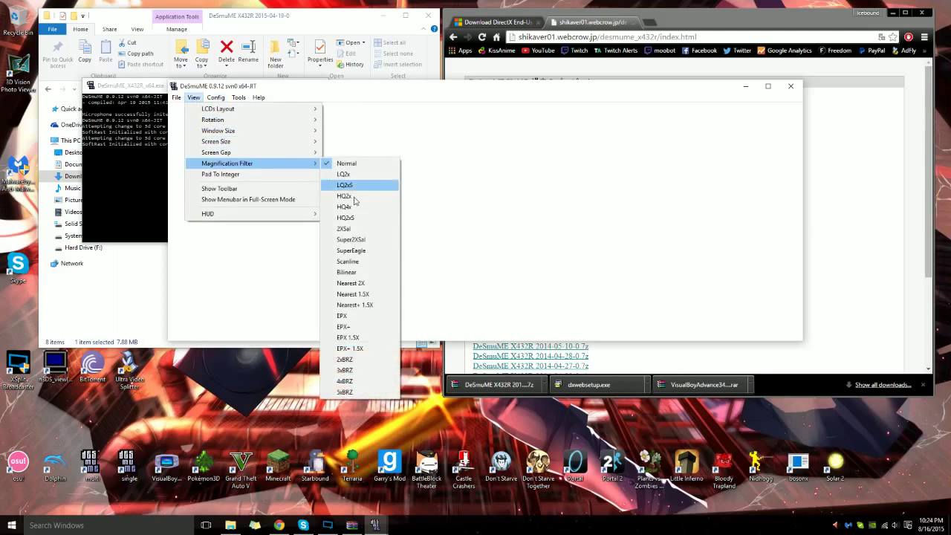
pyautogui.click(367, 370)
# Load the New Super Mario Bros. ROM from the Roms folder
pyautogui.click(177, 98)
pyautogui.click(197, 109)
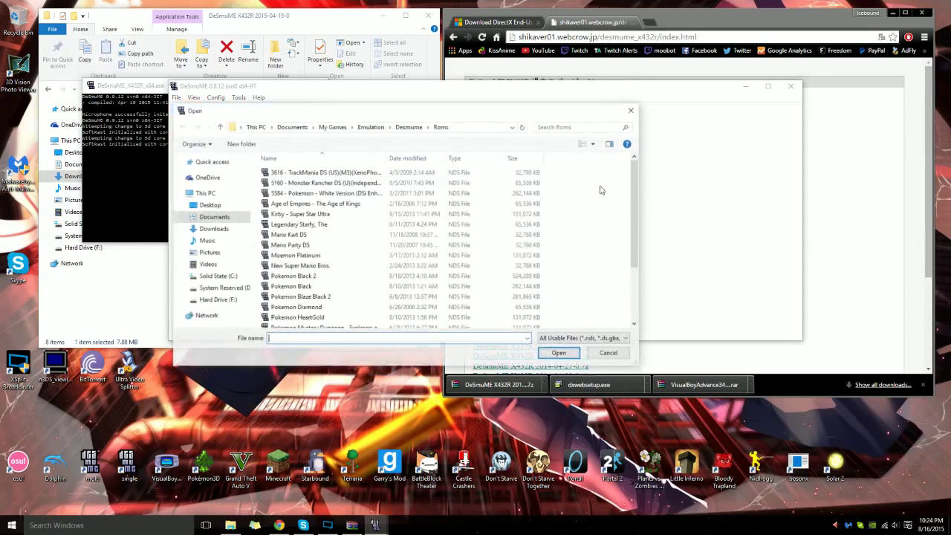
pyautogui.moveTo(637, 201); pyautogui.dragTo(623, 275)
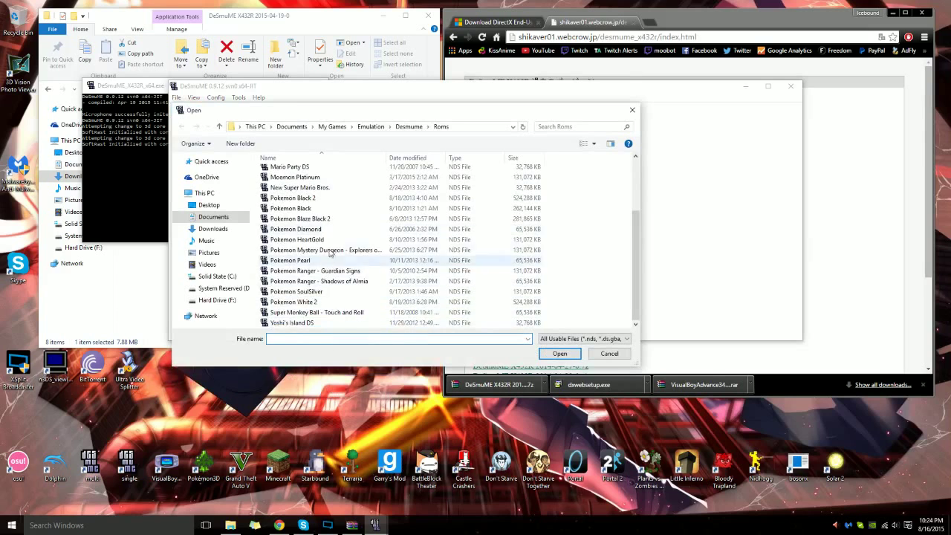
pyautogui.scroll(2, 349, 238)
pyautogui.scroll(1, 377, 208)
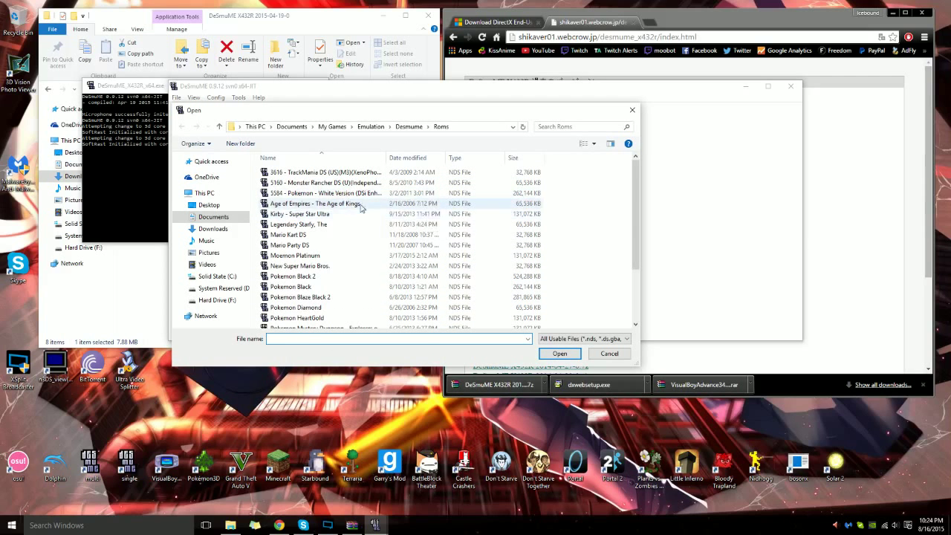
pyautogui.scroll(-3, 353, 210)
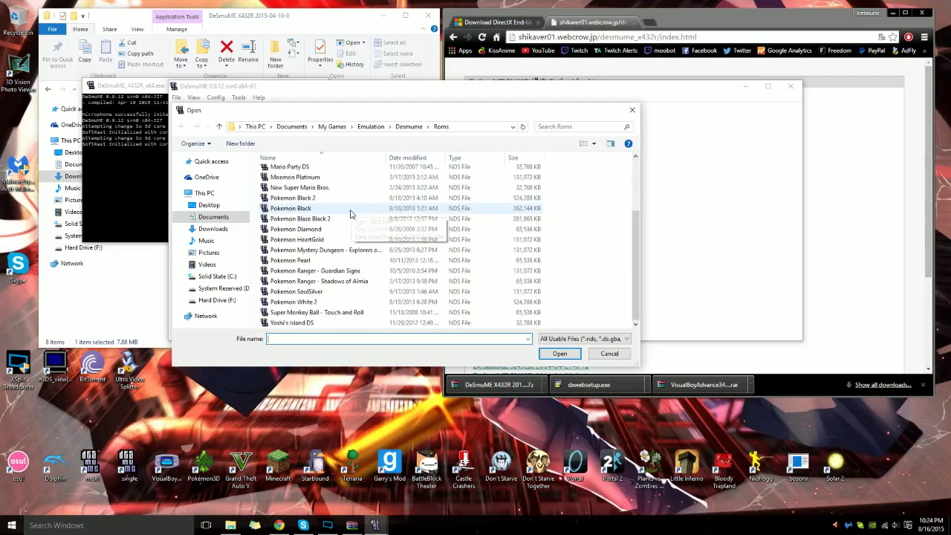
pyautogui.doubleClick(319, 188)
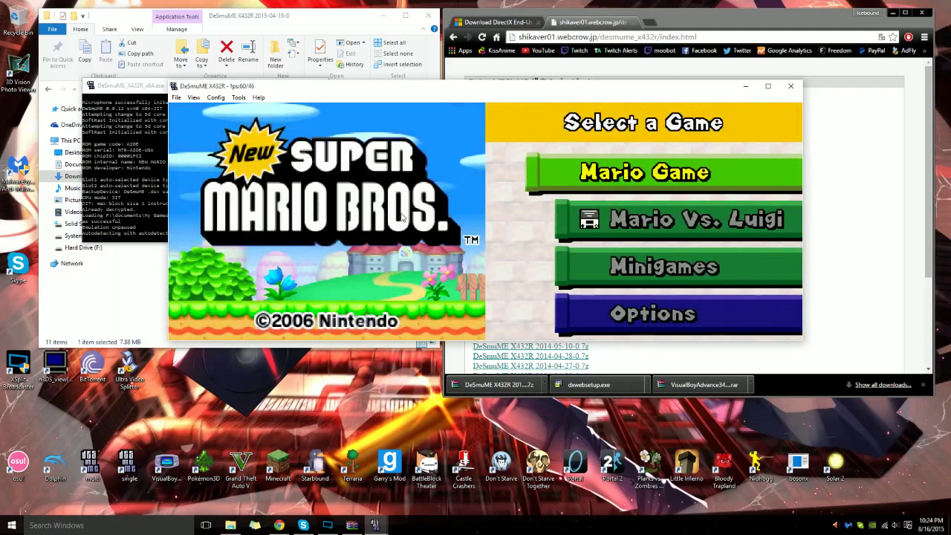
# Try the directional controls on the game selection screen and choose Mario Game
pyautogui.press('Down')
pyautogui.press('Down')
pyautogui.press('Up')
pyautogui.press('Up')
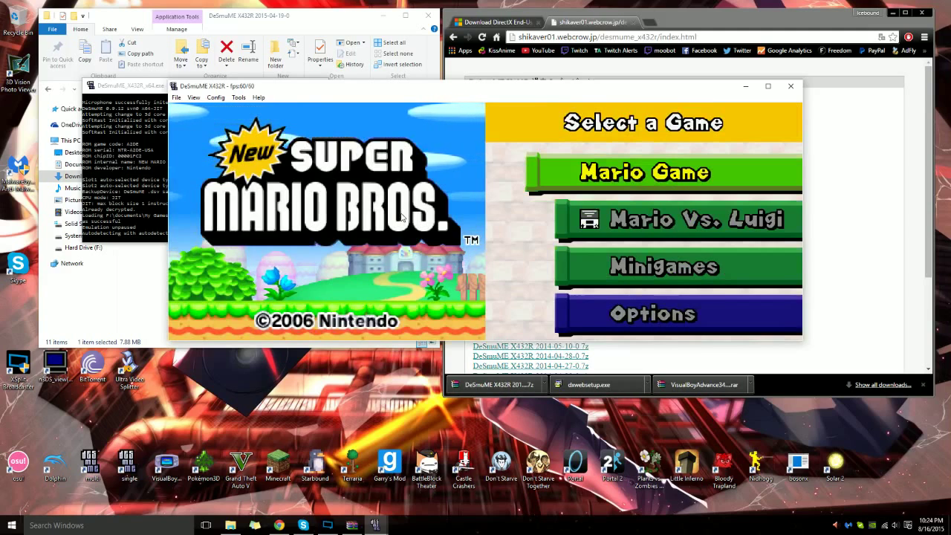
pyautogui.press('Down')
pyautogui.press('Up')
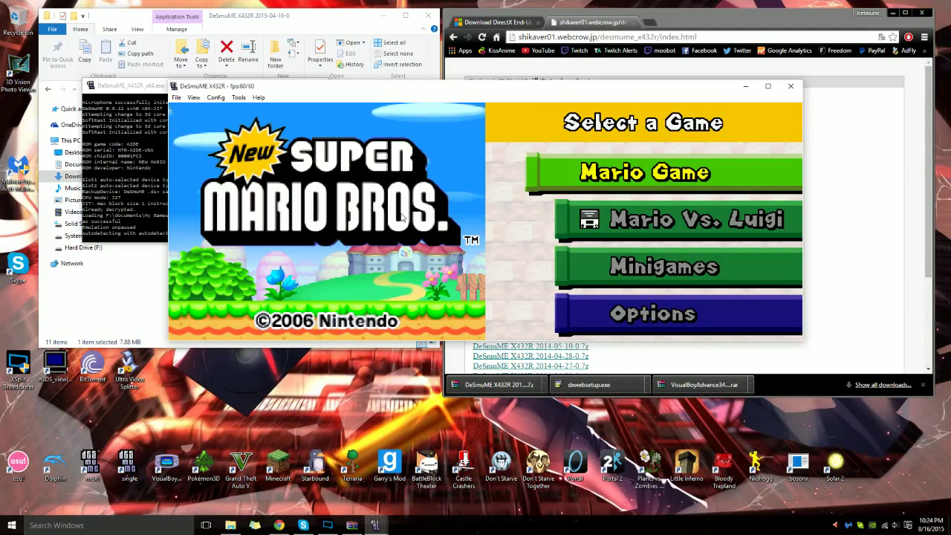
pyautogui.press('x')
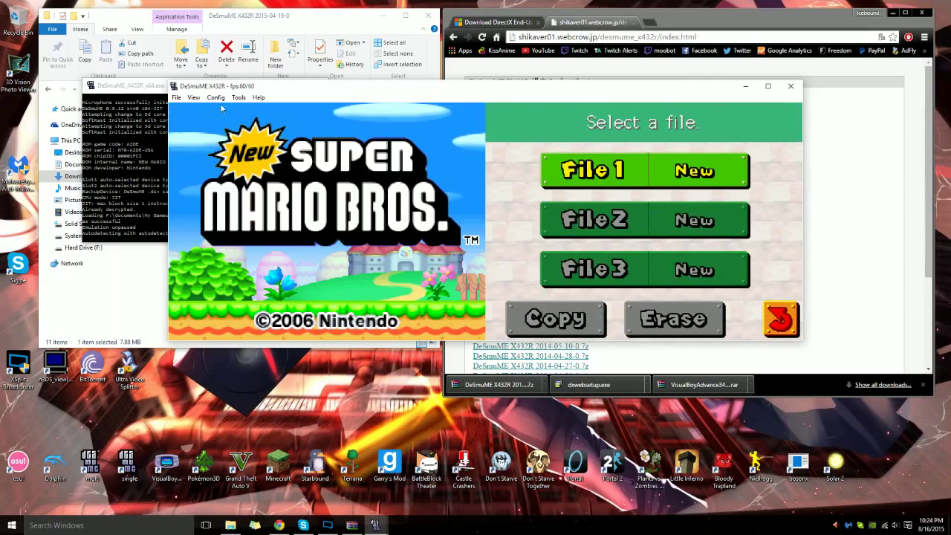
# Review the emulator's button mappings in the control configuration and return to the game
pyautogui.click(216, 98)
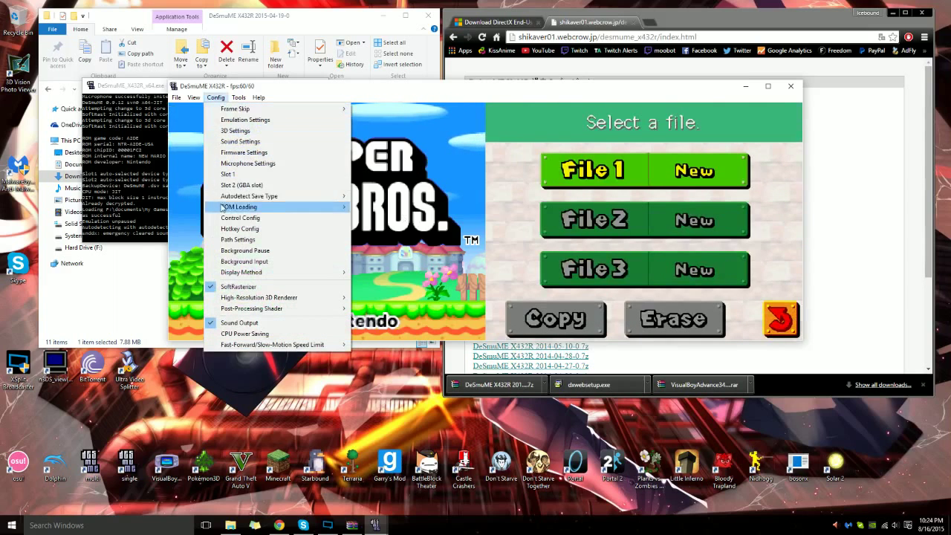
pyautogui.click(270, 217)
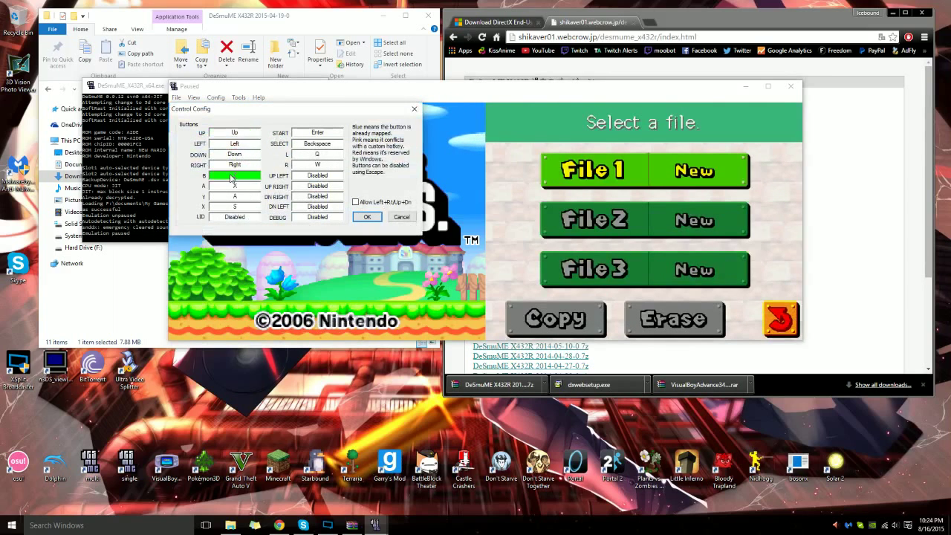
pyautogui.click(366, 217)
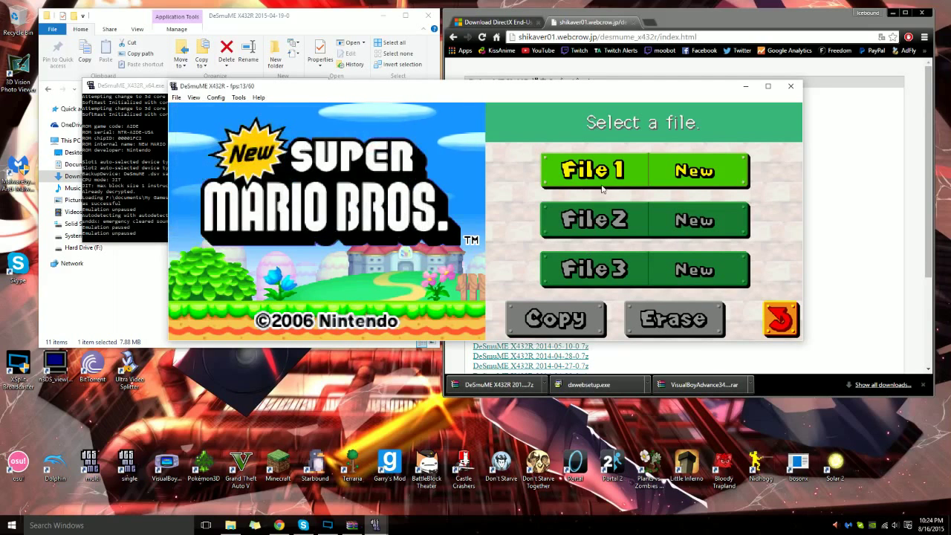
# Start a new game in File 1 and move the emulator window clear of the browser
pyautogui.click(538, 188)
pyautogui.moveTo(600, 96); pyautogui.dragTo(436, 266)
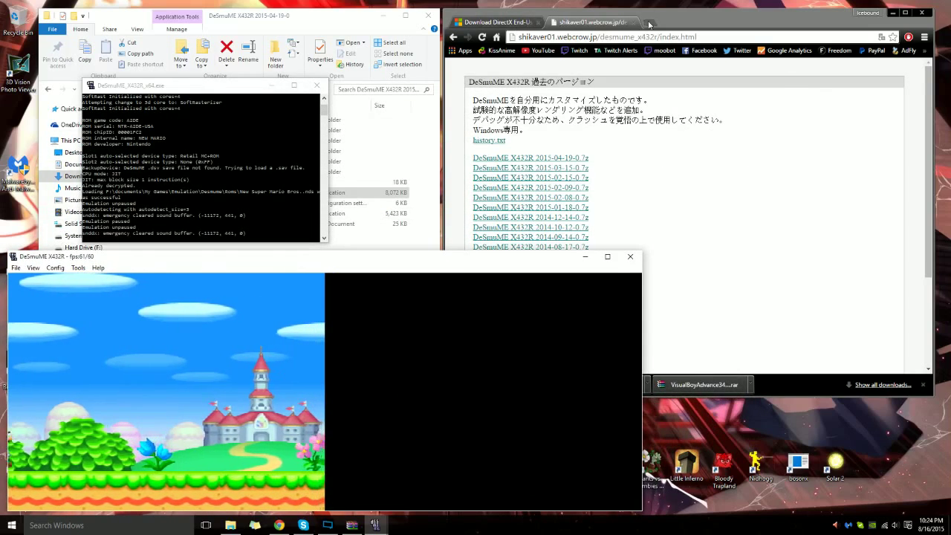
# Go back in the browser to Microsoft's download page for the DirectX End-User Runtime Web Installer
pyautogui.click(518, 22)
pyautogui.click(454, 37)
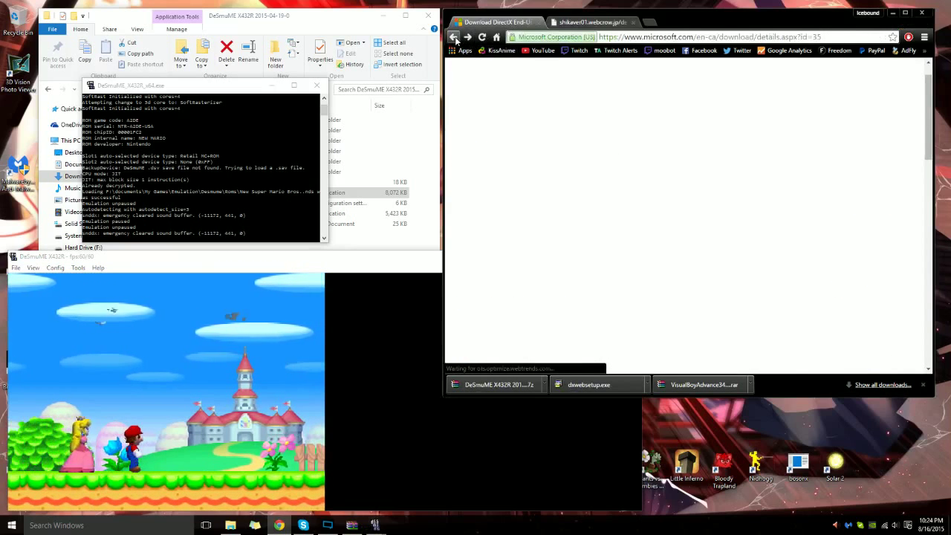
pyautogui.click(454, 38)
pyautogui.click(585, 71)
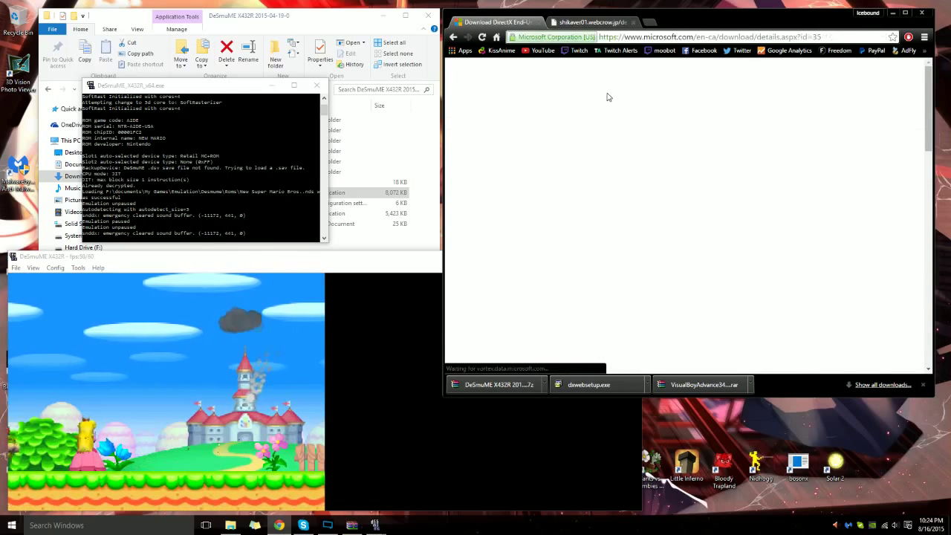
pyautogui.click(704, 214)
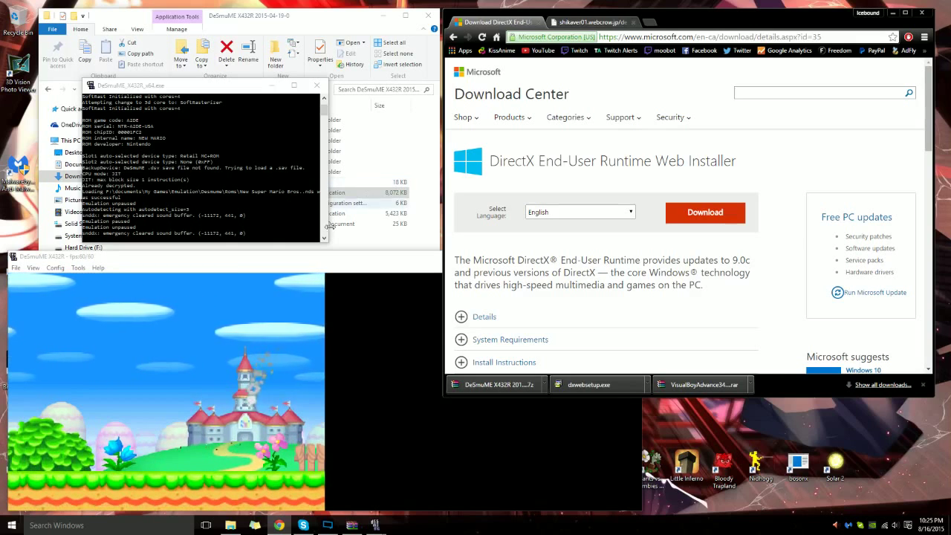
# Open Task Manager and examine the CPU usage of the emulator and the XSplit Broadcaster process
pyautogui.rightClick(752, 524)
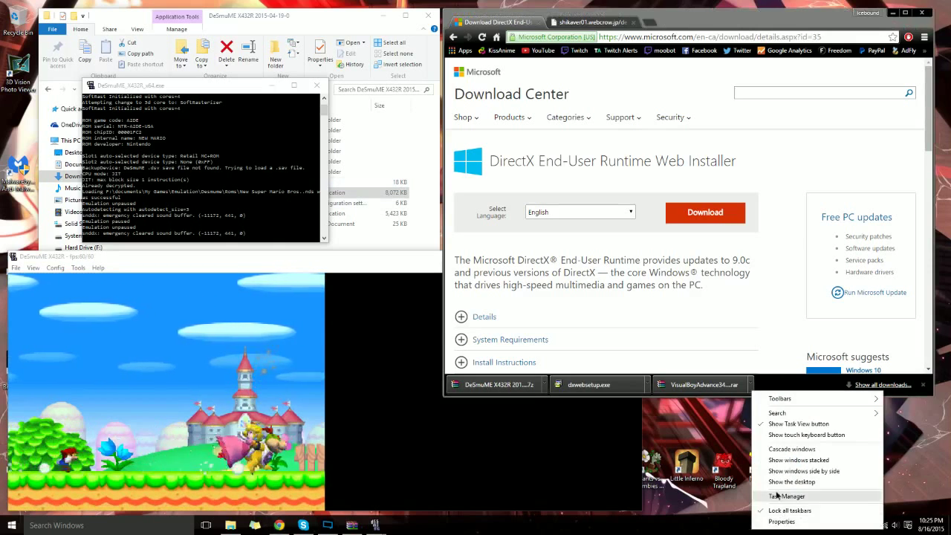
pyautogui.click(780, 494)
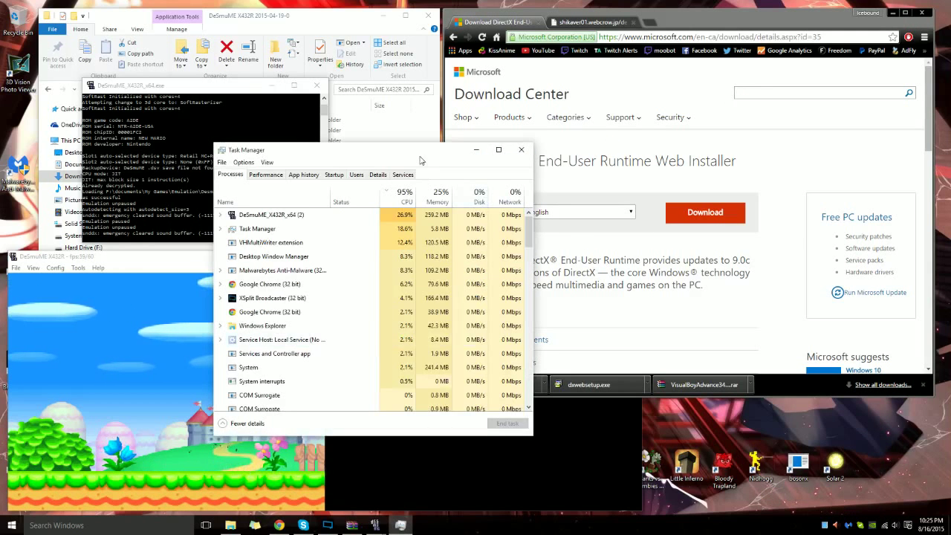
pyautogui.moveTo(420, 160); pyautogui.dragTo(219, 27)
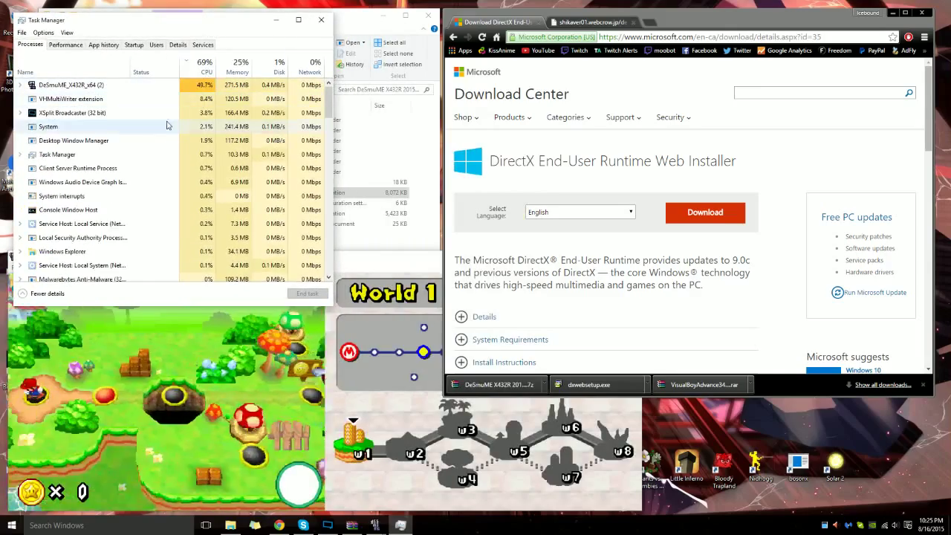
pyautogui.click(191, 114)
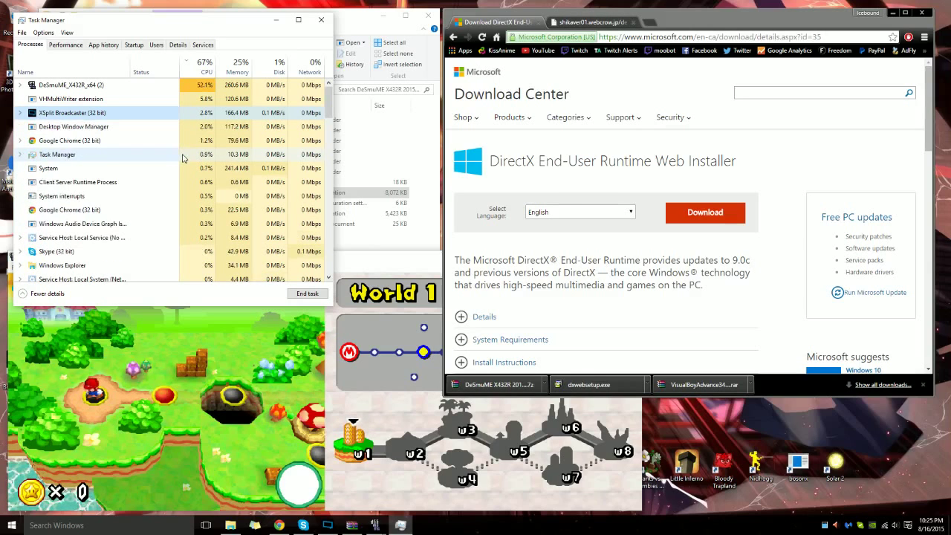
# Clear the desktop by minimising the browser and the emulator's folder window, arranging the emulator beside Task Manager
pyautogui.moveTo(274, 21); pyautogui.dragTo(836, 98)
pyautogui.click(528, 24)
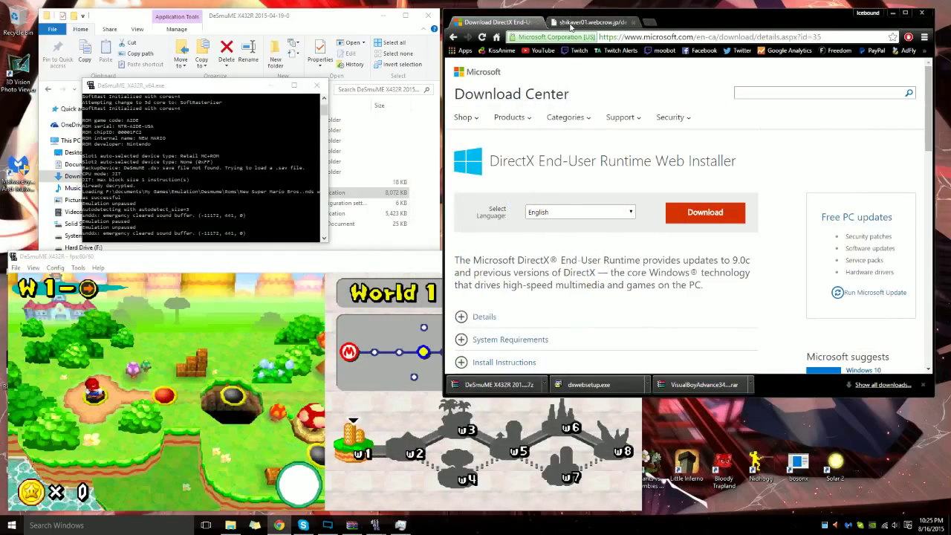
pyautogui.click(586, 22)
pyautogui.click(892, 12)
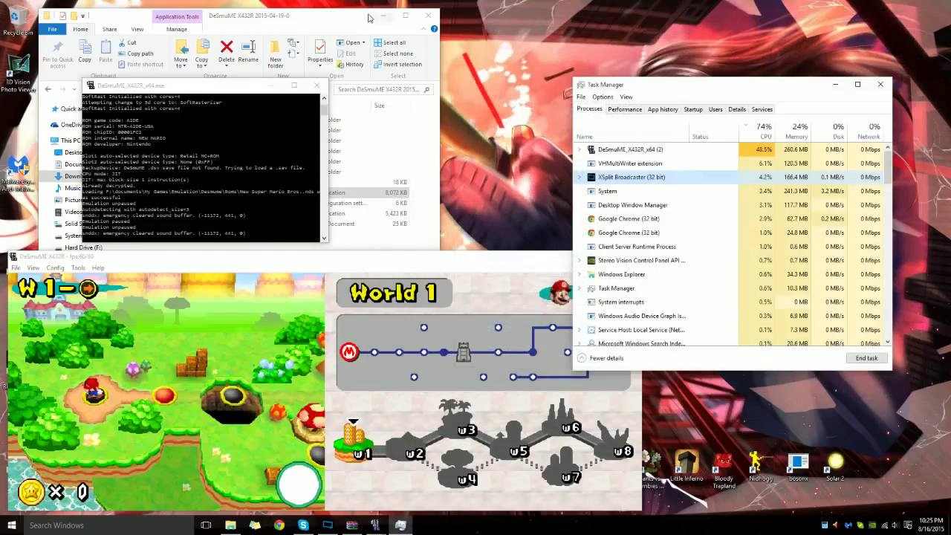
pyautogui.click(385, 15)
pyautogui.moveTo(441, 260); pyautogui.dragTo(529, 136)
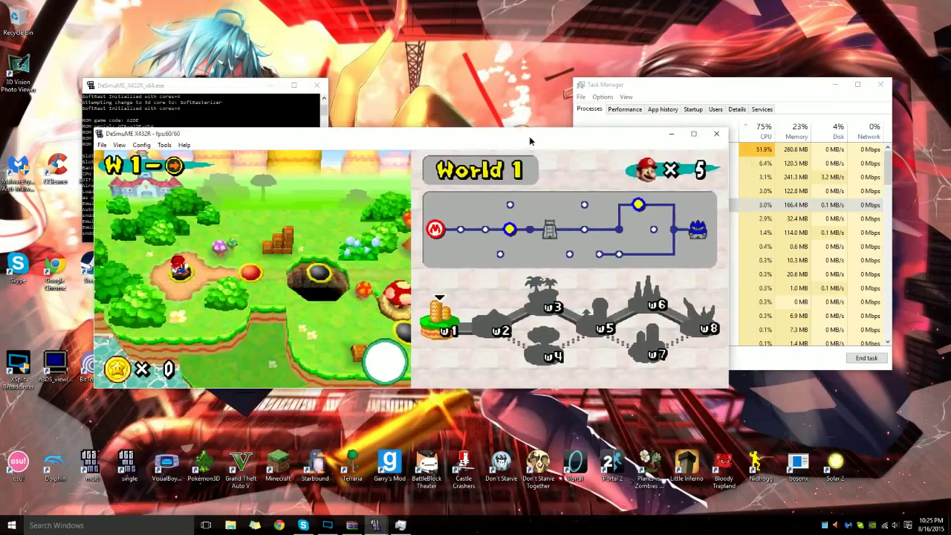
# Enter level W 1-1 from the world map and test Mario's running and jumping in both directions
pyautogui.press('Right')
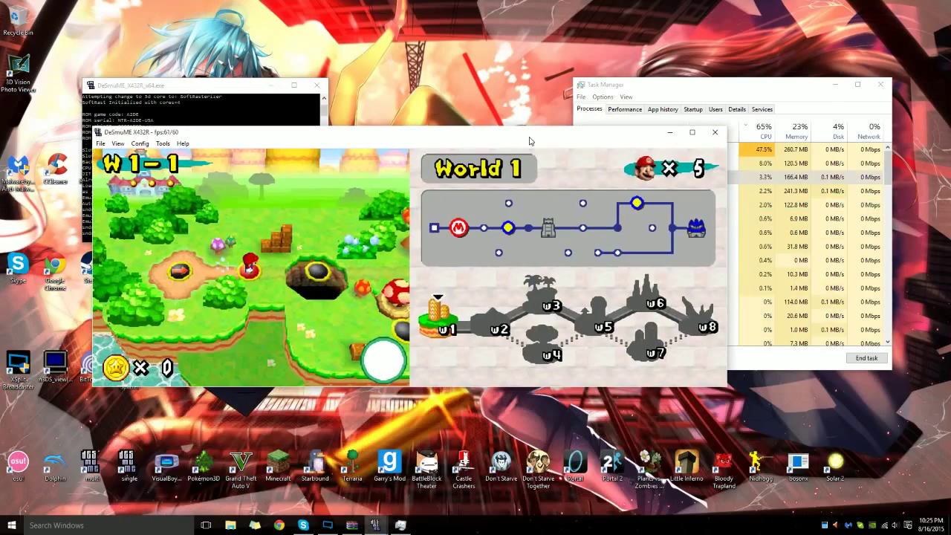
pyautogui.press('x')
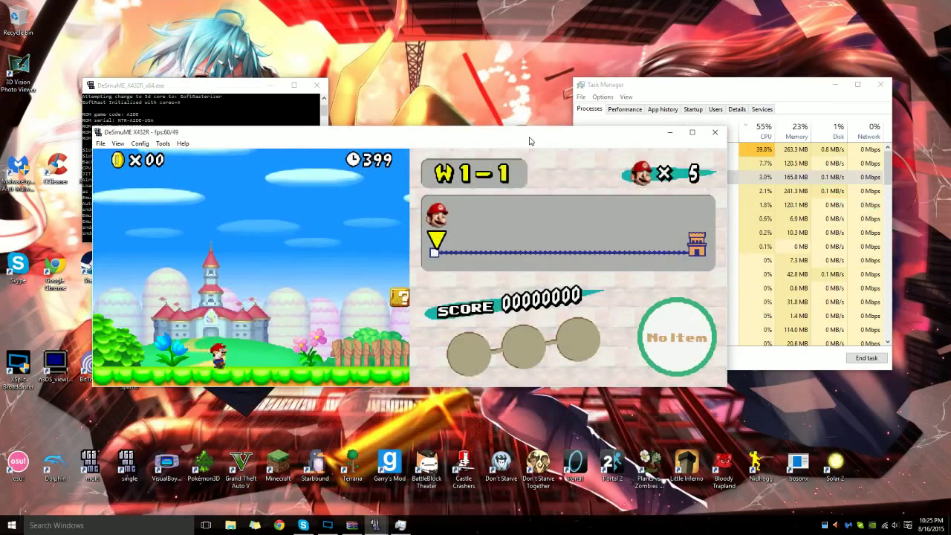
pyautogui.press('Right')
pyautogui.press('x')
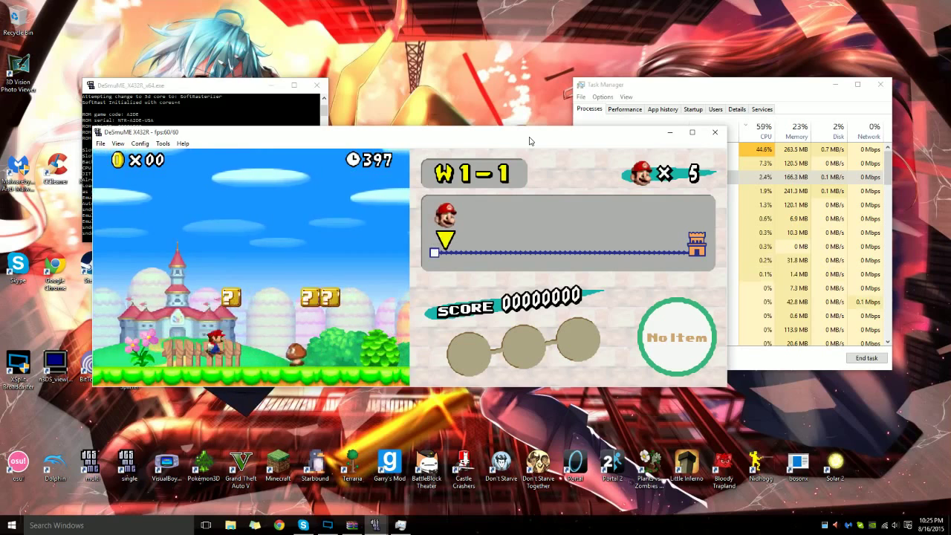
pyautogui.press('Left')
pyautogui.press('Left')
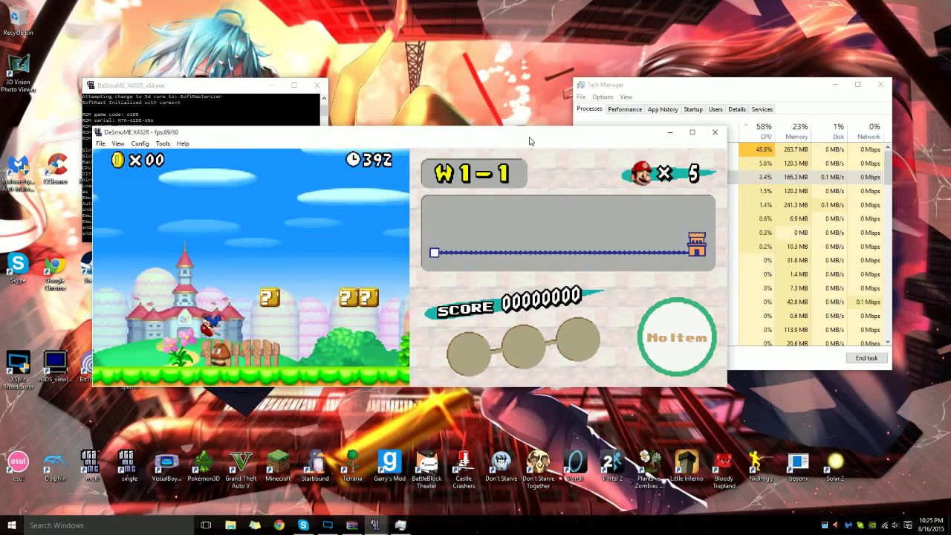
pyautogui.press('x')
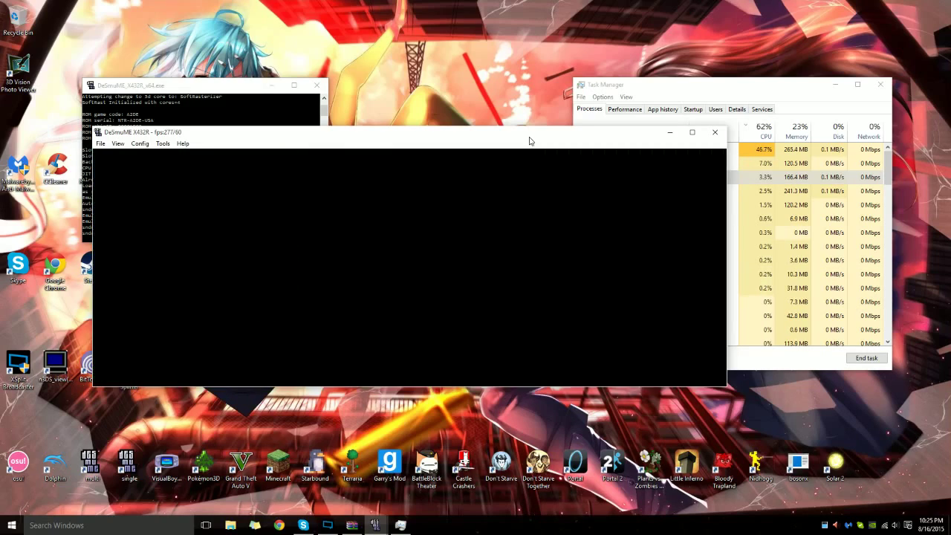
# Close the emulator and move Task Manager to the middle of the desktop
pyautogui.click(715, 132)
pyautogui.moveTo(683, 95); pyautogui.dragTo(503, 95)
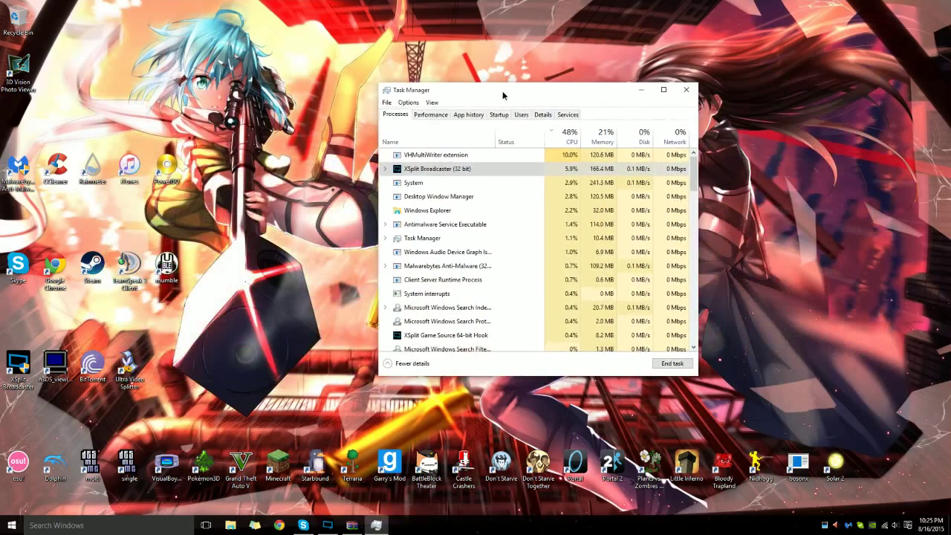